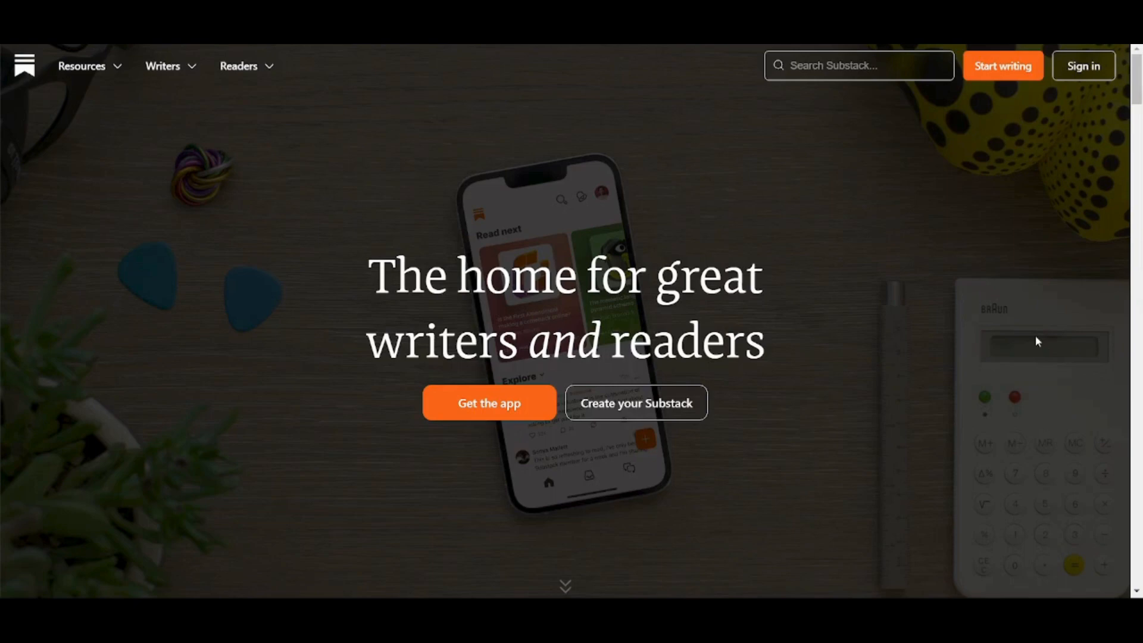
Sign in to the existing Substack account with the saved e-mail address.
left_click(994, 77)
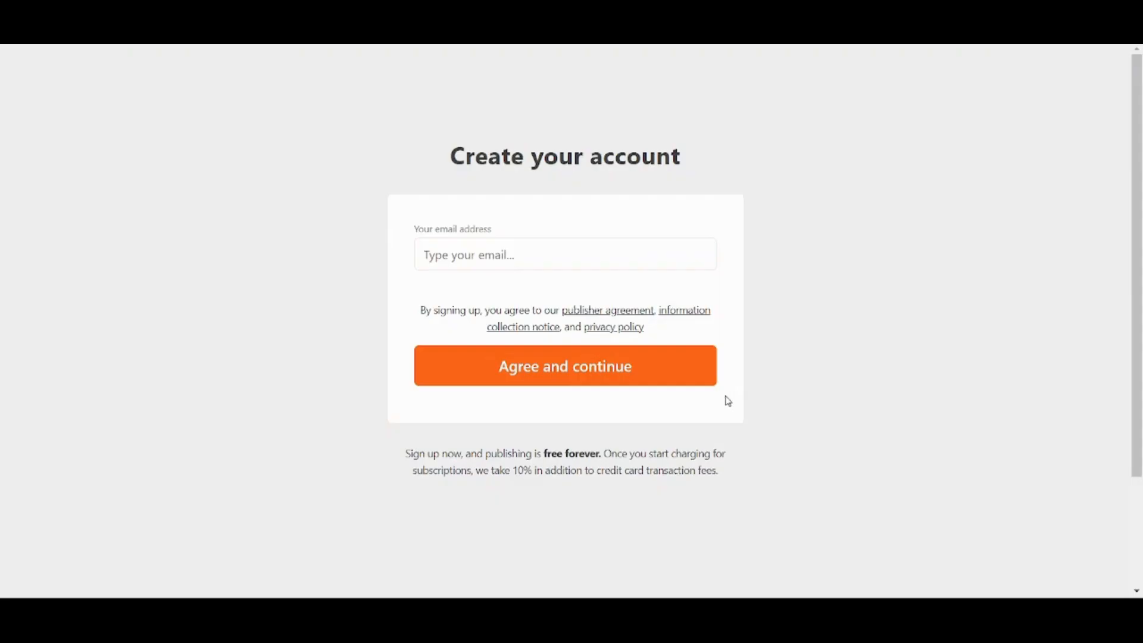
type("Sei")
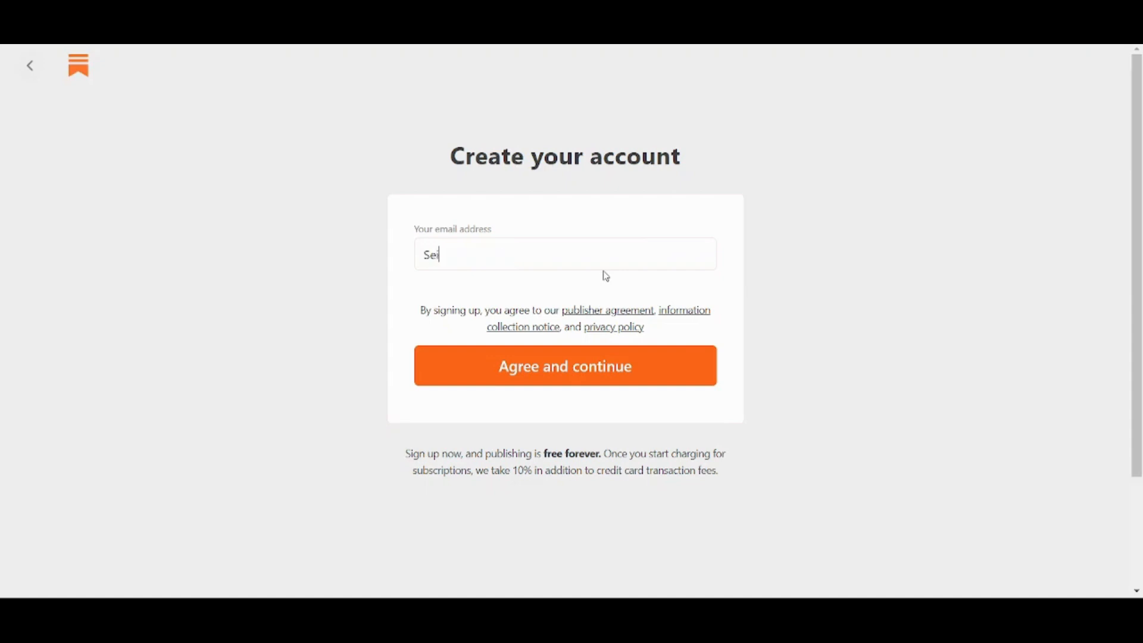
type("fagh")
left_click(607, 292)
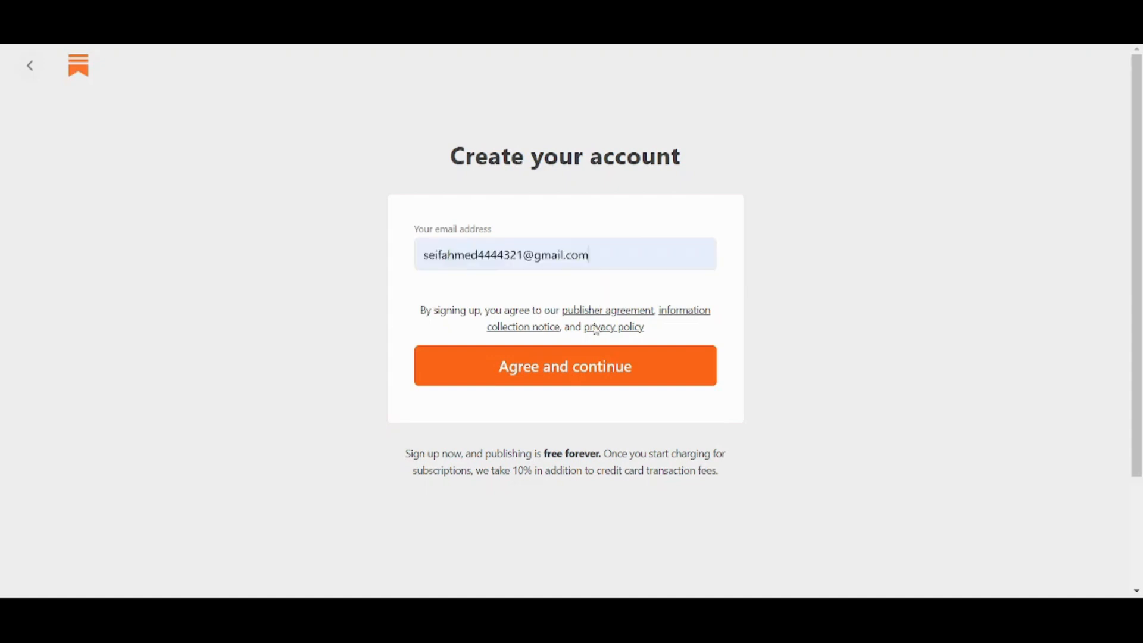
left_click(577, 381)
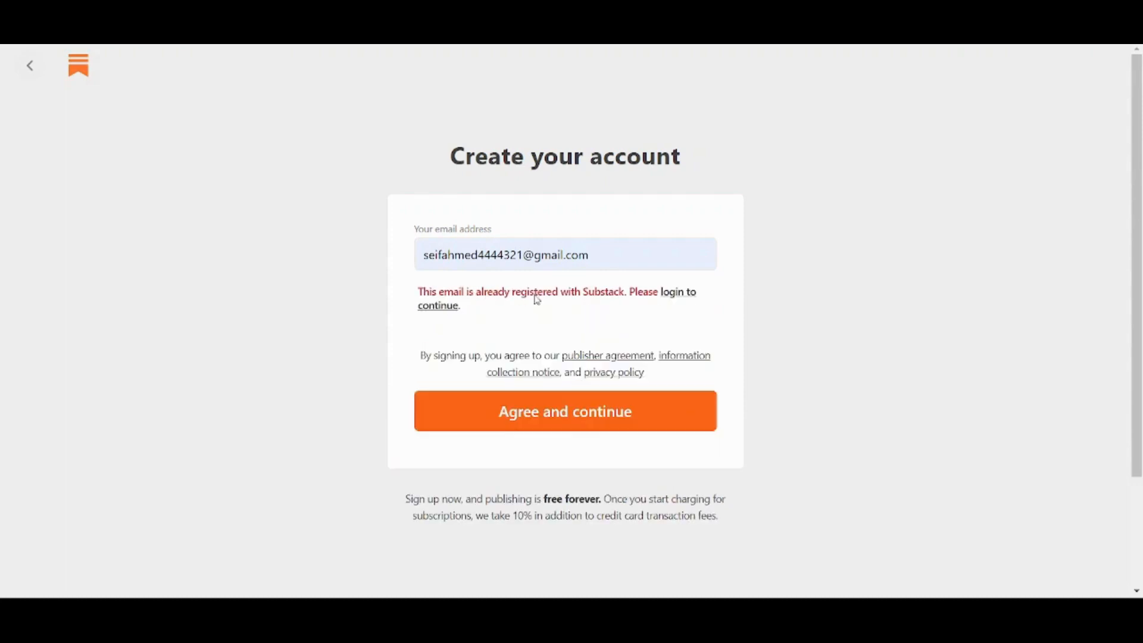
left_click(676, 297)
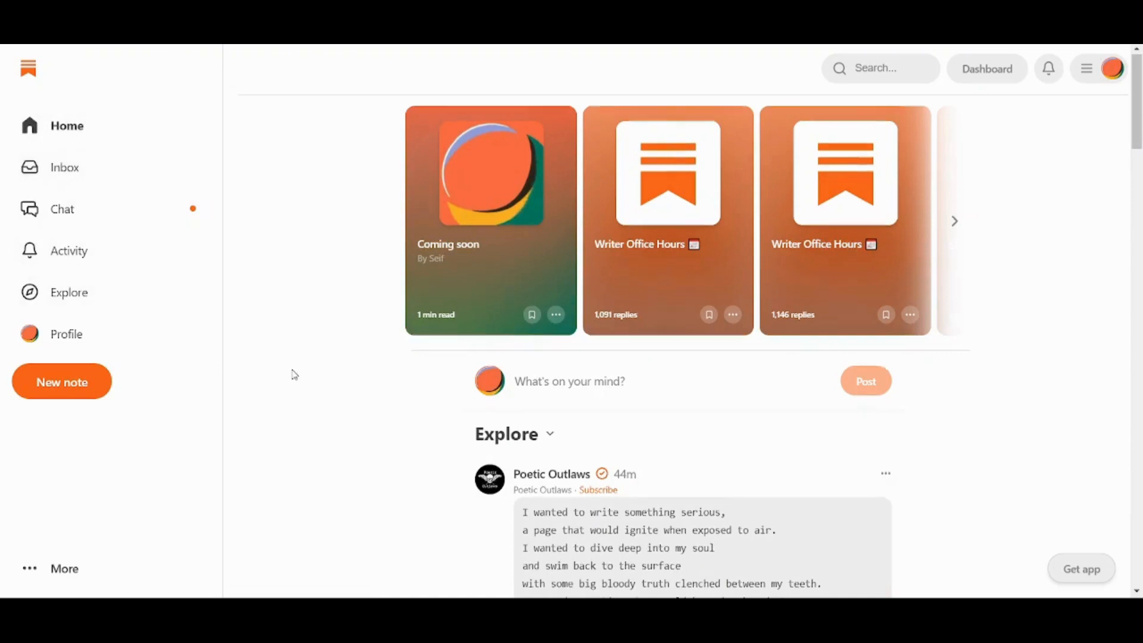
scroll(295, 375, "down", 3)
scroll(294, 376, "down", 4)
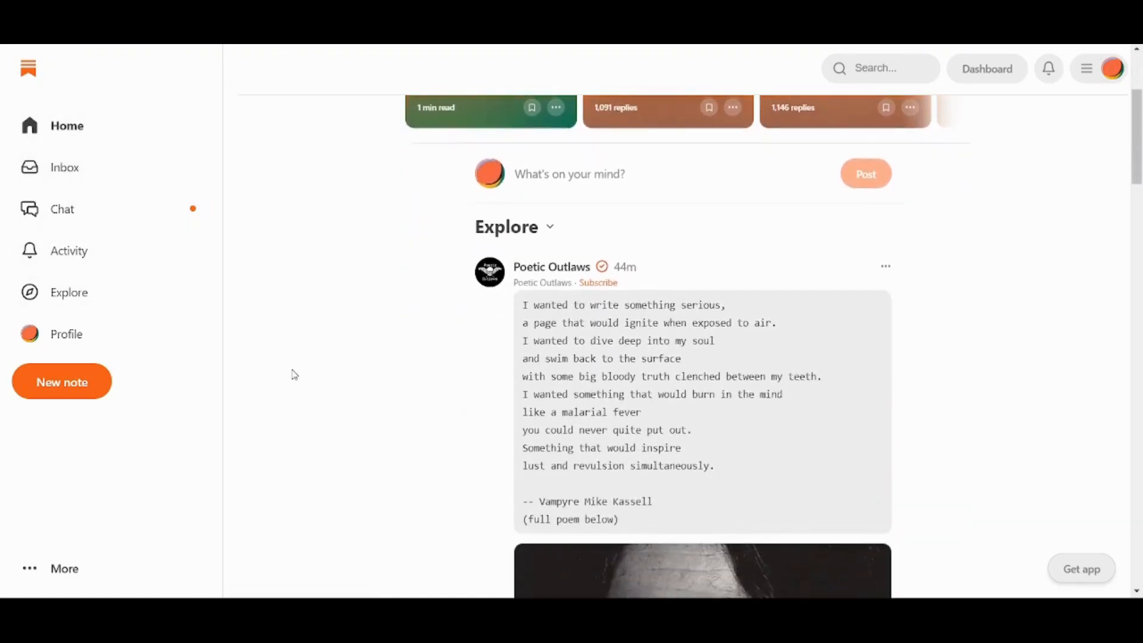
scroll(295, 375, "down", 13)
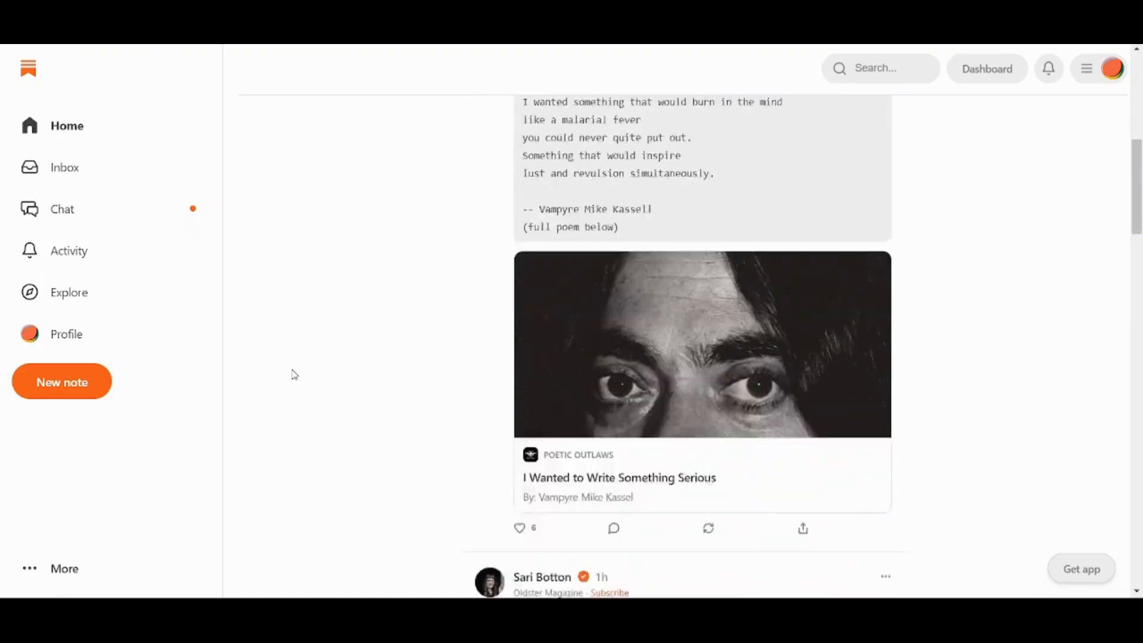
scroll(295, 375, "down", 16)
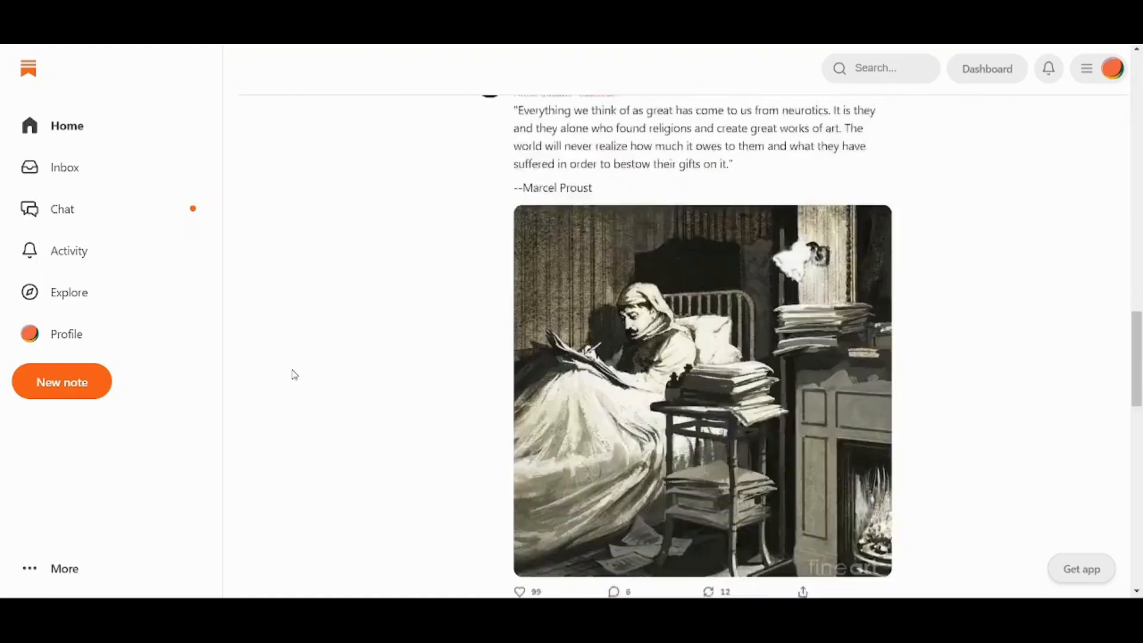
scroll(295, 376, "up", 14)
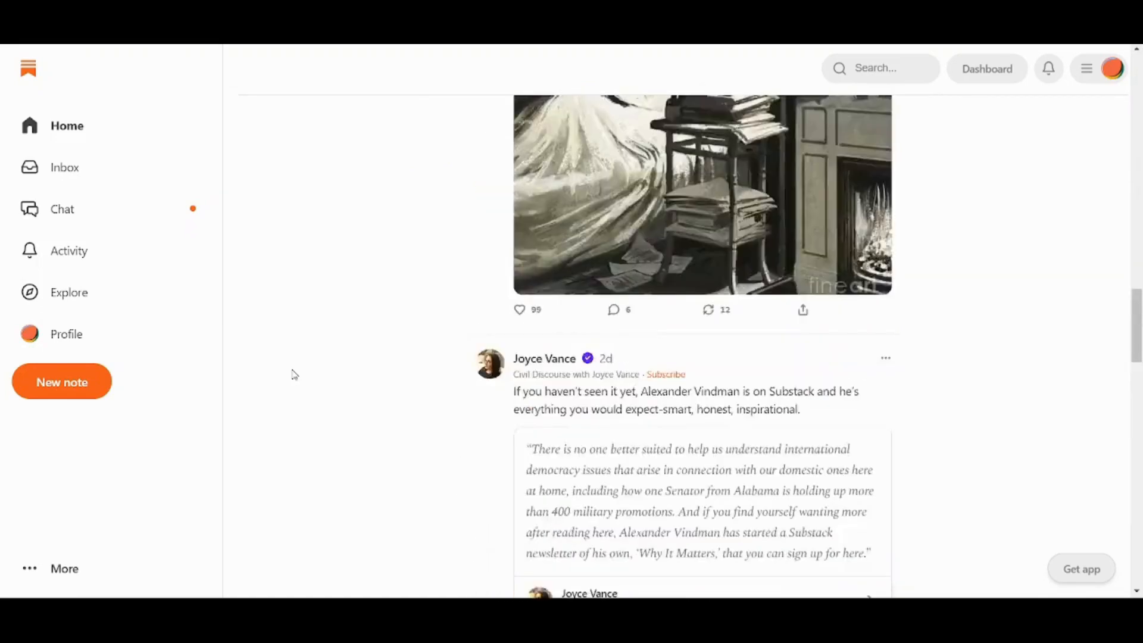
key("Home")
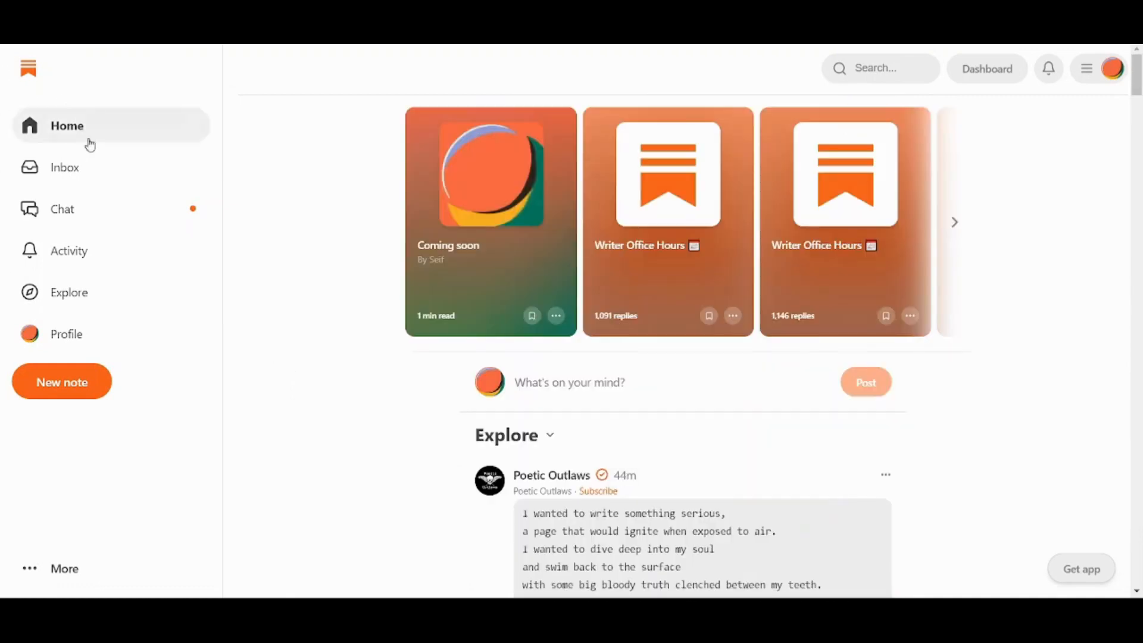
left_click(96, 177)
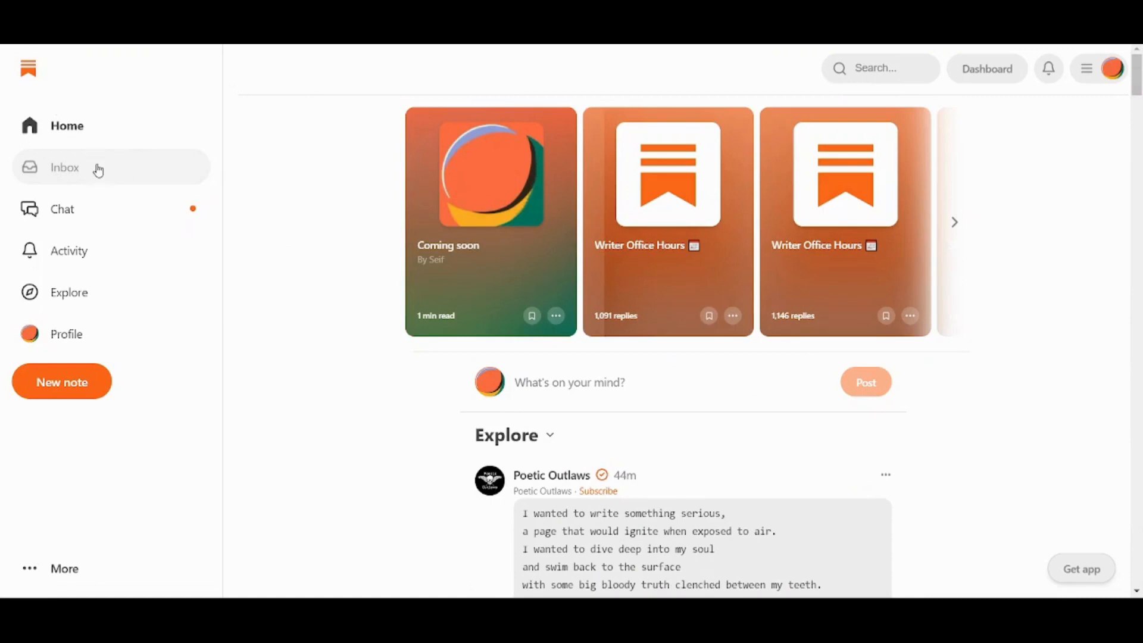
Open the Inbox and scroll through the subscribed posts, then return to the top.
left_click(66, 167)
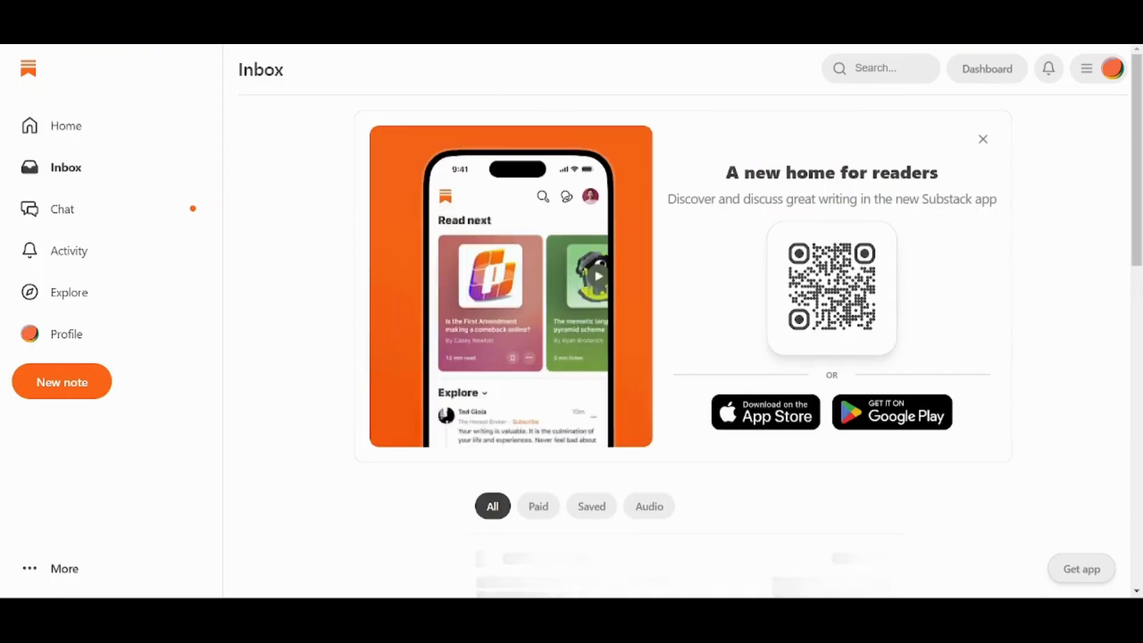
scroll(1093, 264, "down", 5)
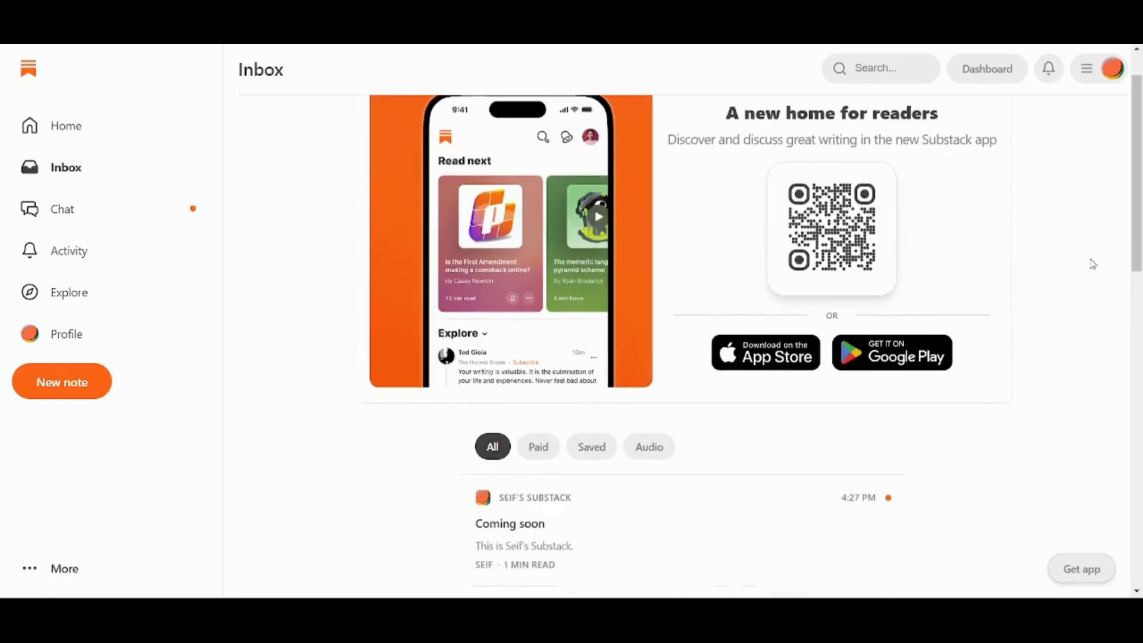
scroll(1093, 264, "down", 6)
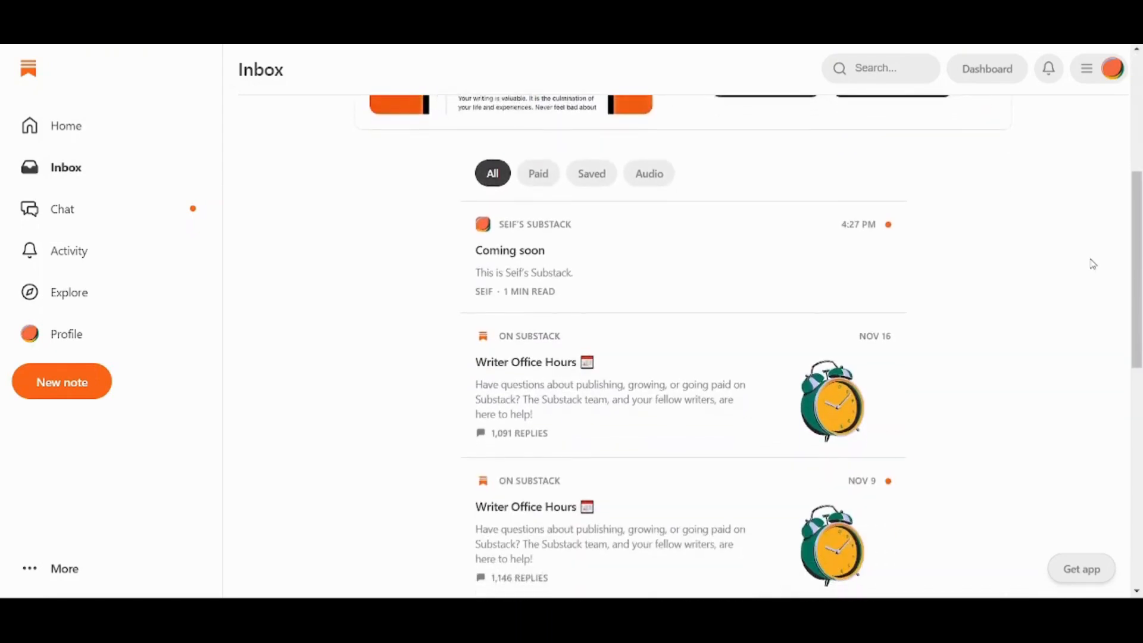
scroll(1093, 264, "down", 7)
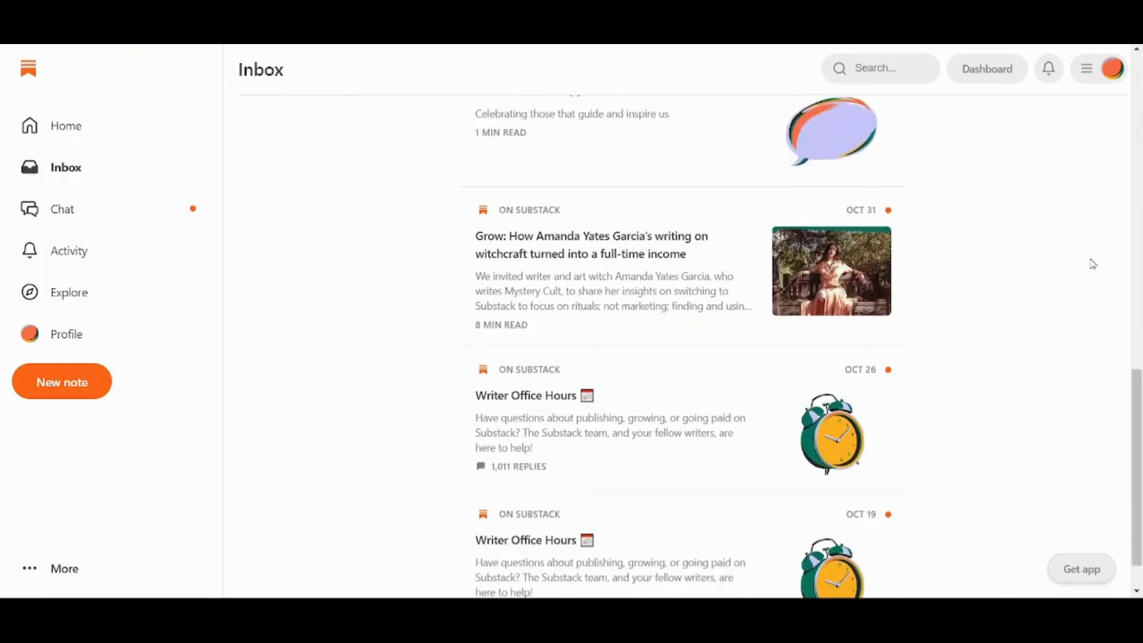
scroll(1093, 263, "up", 15)
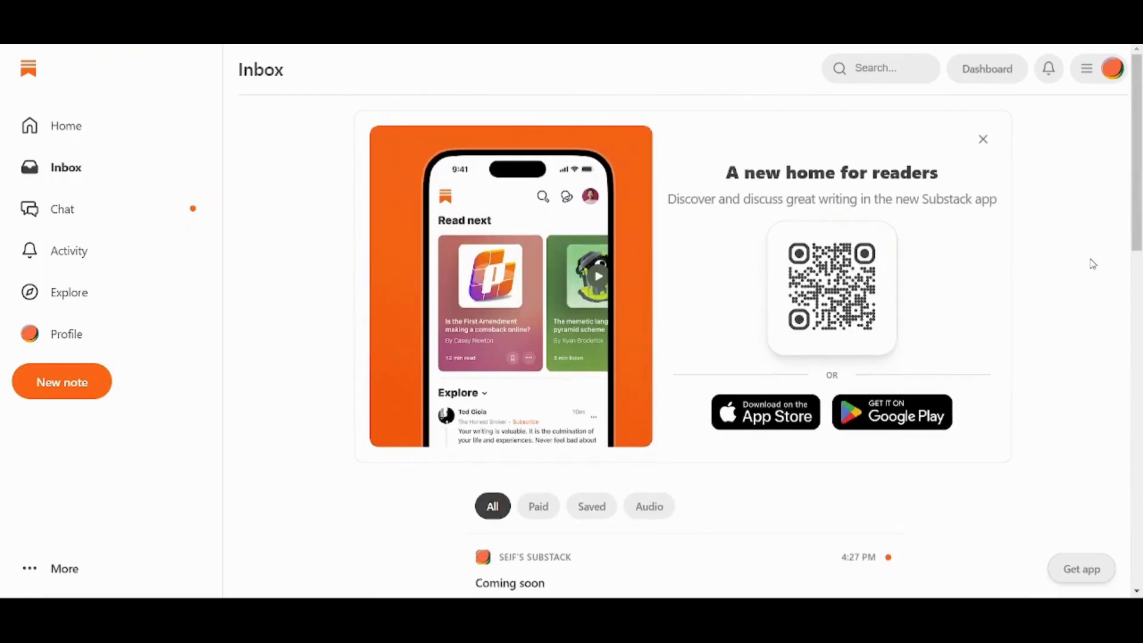
Check Chat and Activity, then go to the Explore page of recommended posts.
left_click(66, 221)
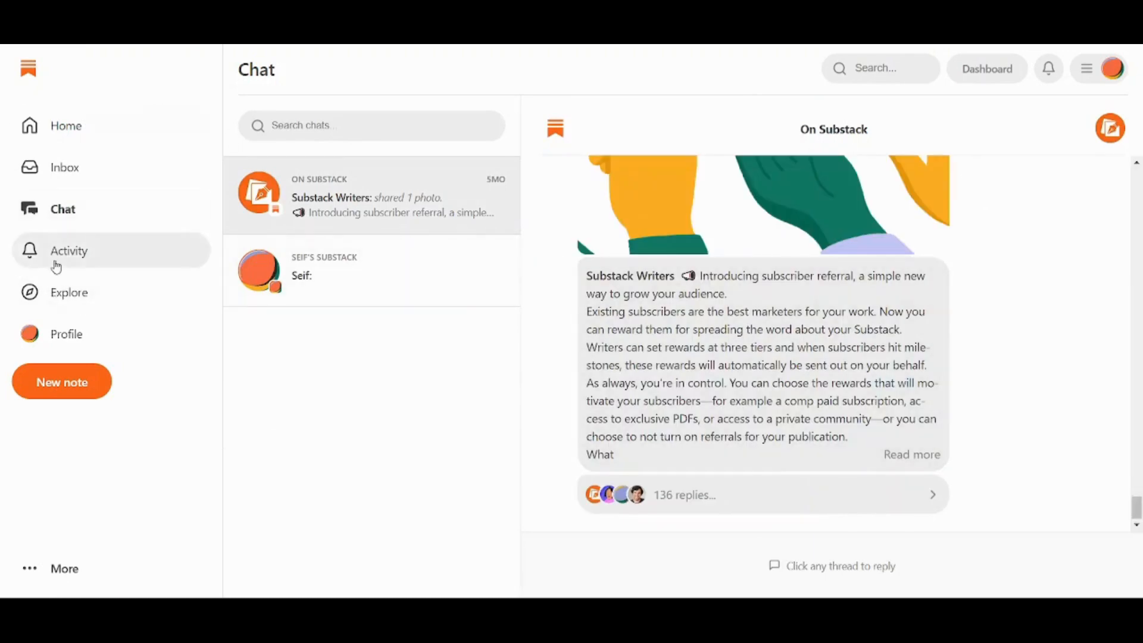
left_click(57, 265)
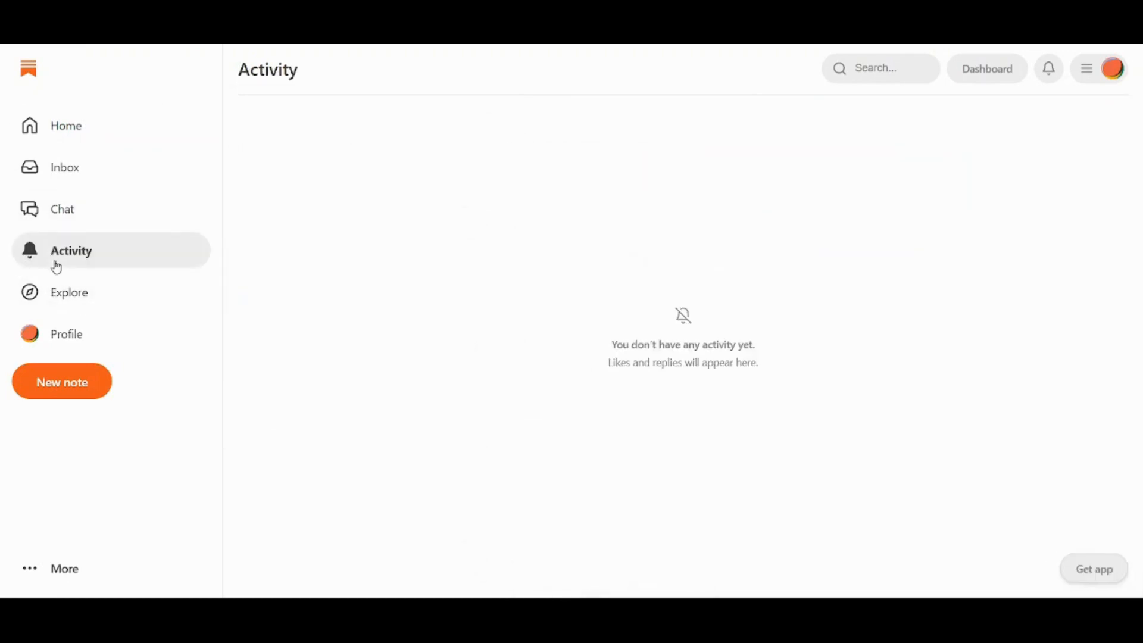
left_click(79, 306)
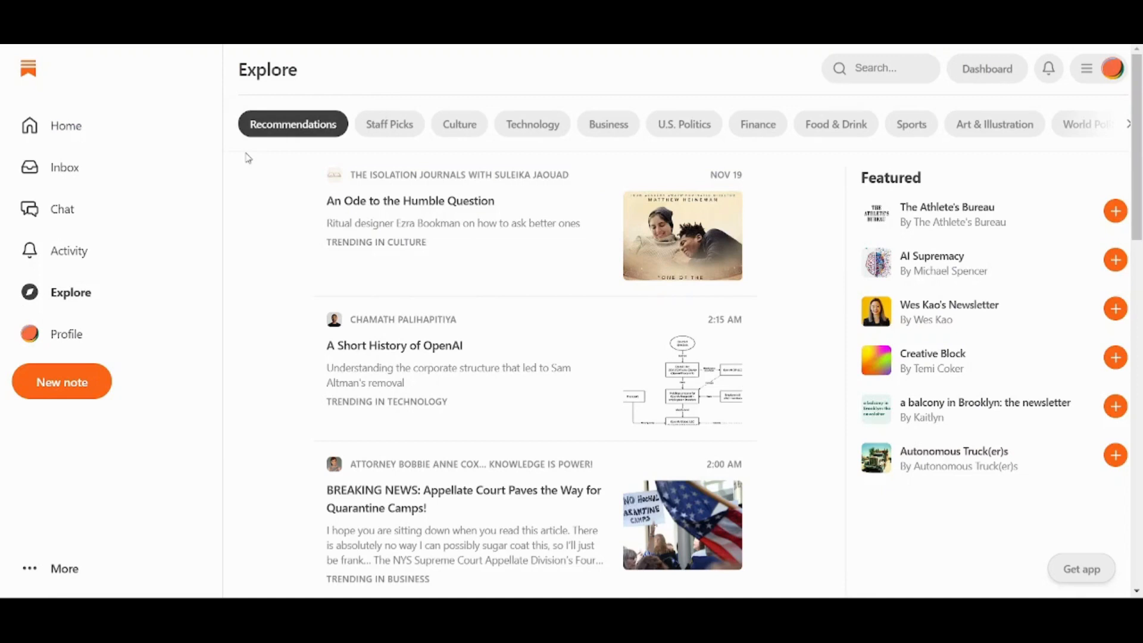
Filter the Explore feed to the Business category and browse its trending posts.
scroll(249, 158, "down", 3)
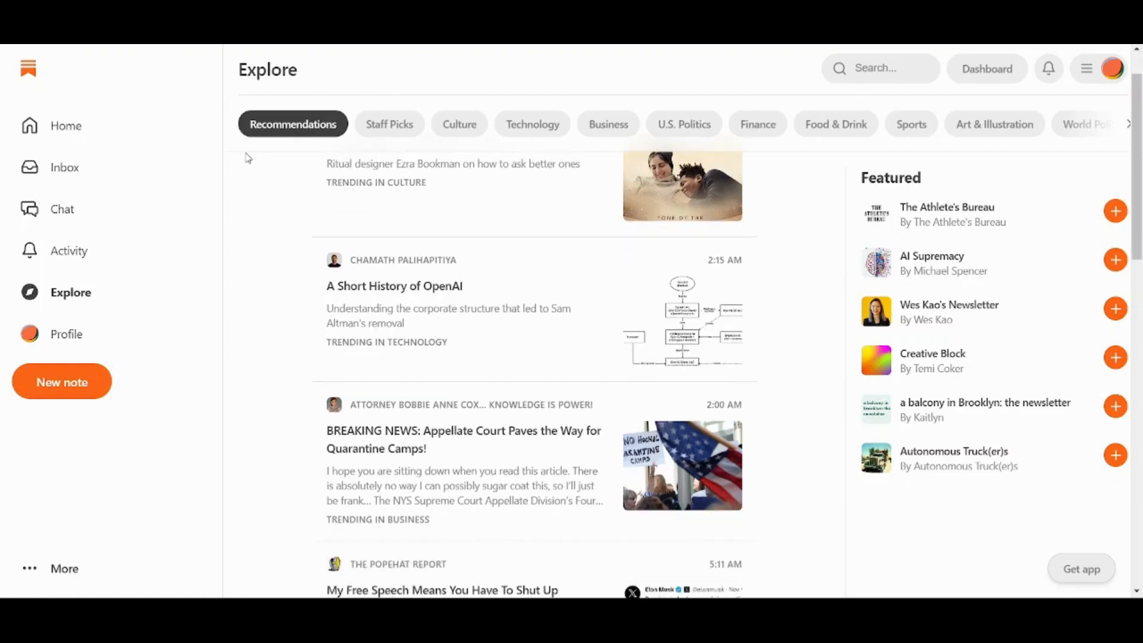
scroll(250, 158, "down", 3)
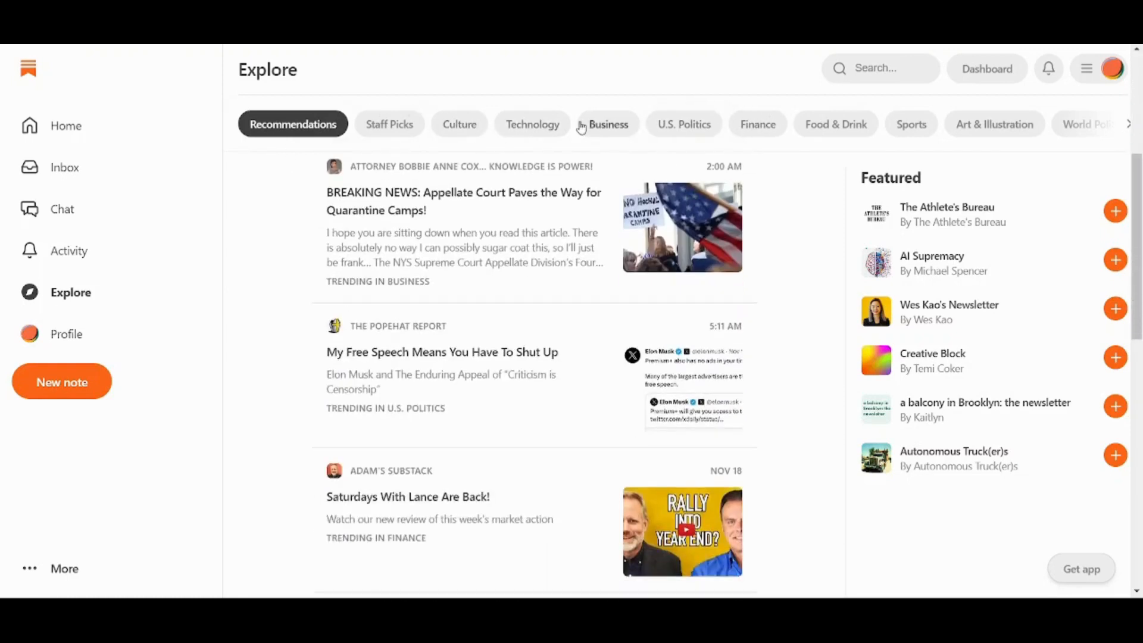
left_click(600, 125)
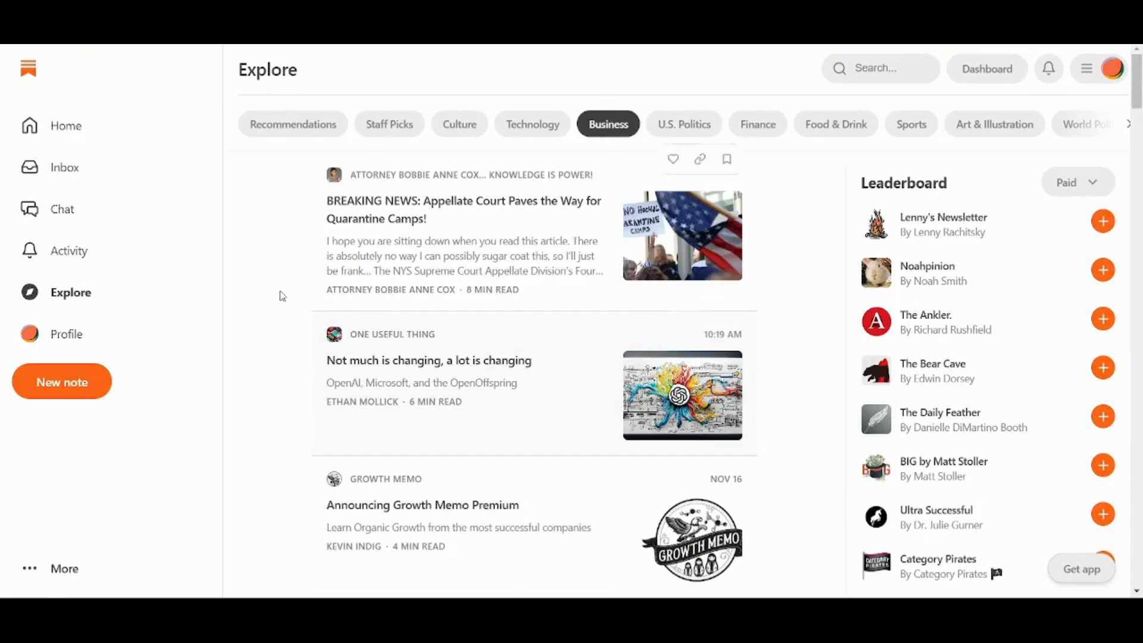
scroll(264, 285, "down", 1)
scroll(264, 286, "down", 6)
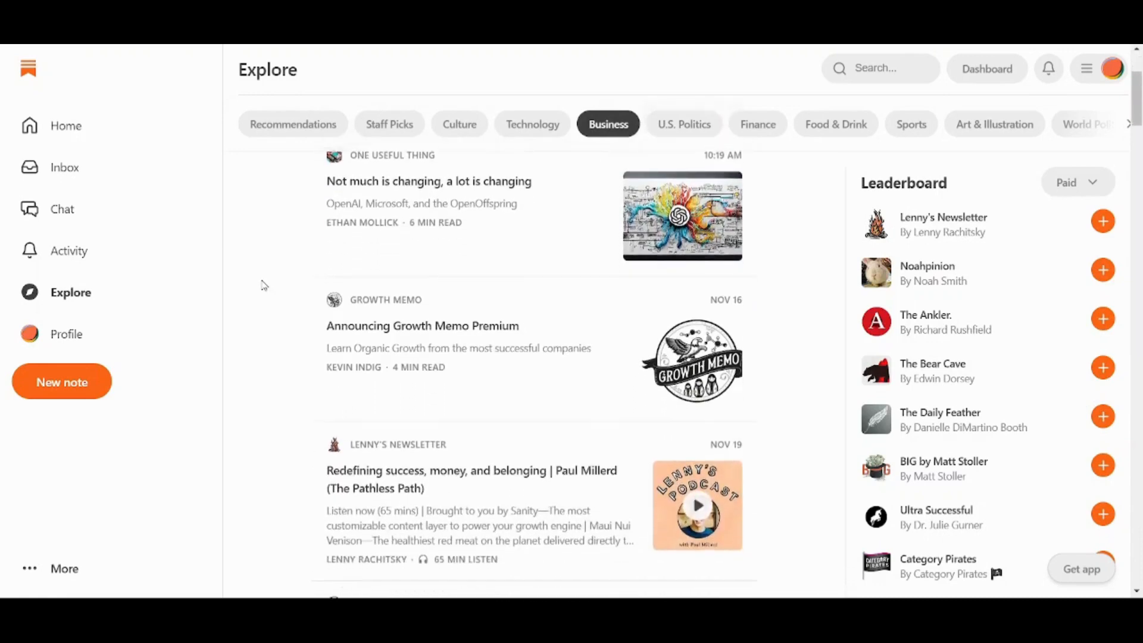
scroll(264, 286, "down", 2)
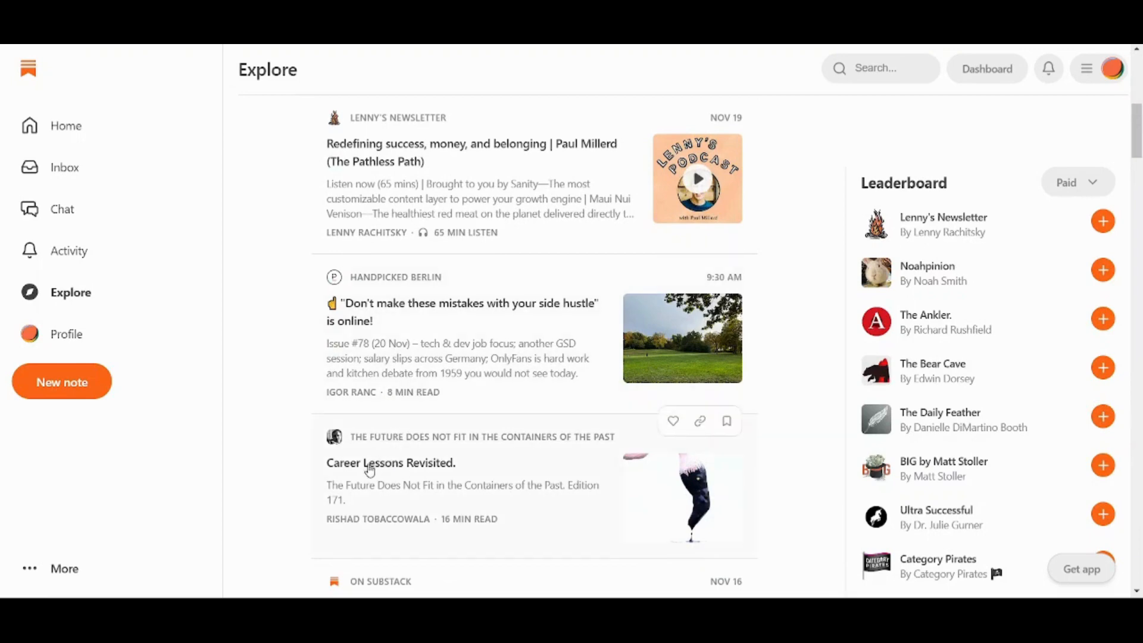
Open the Career Lessons Revisited article and subscribe to The Future Does Not Fit In The Containers Of The Past.
left_click(421, 465)
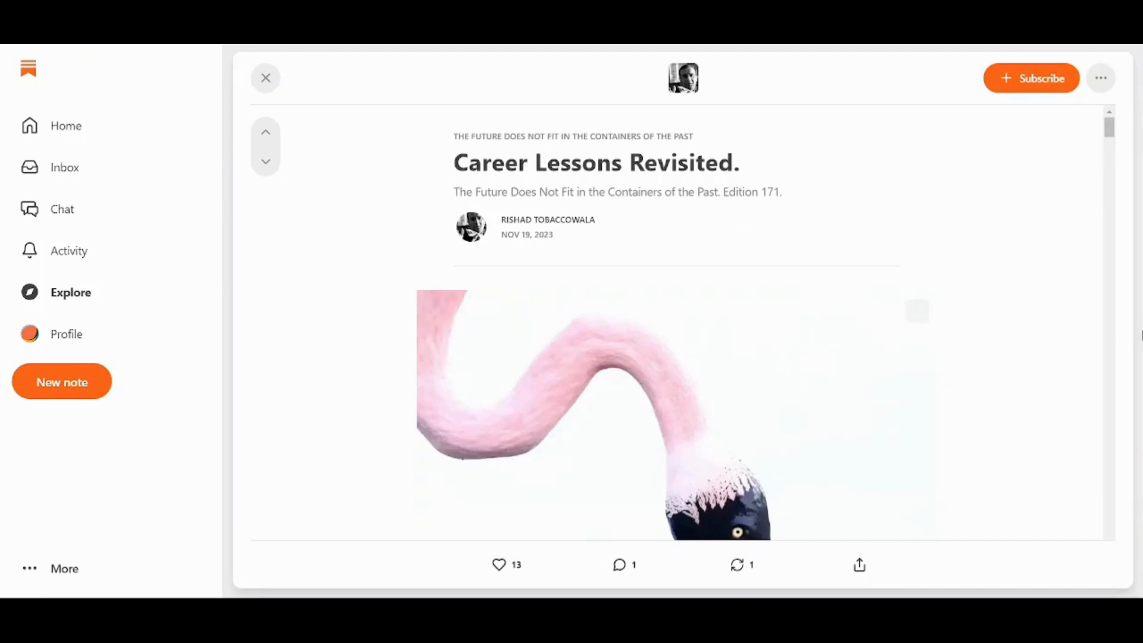
scroll(1063, 305, "down", 20)
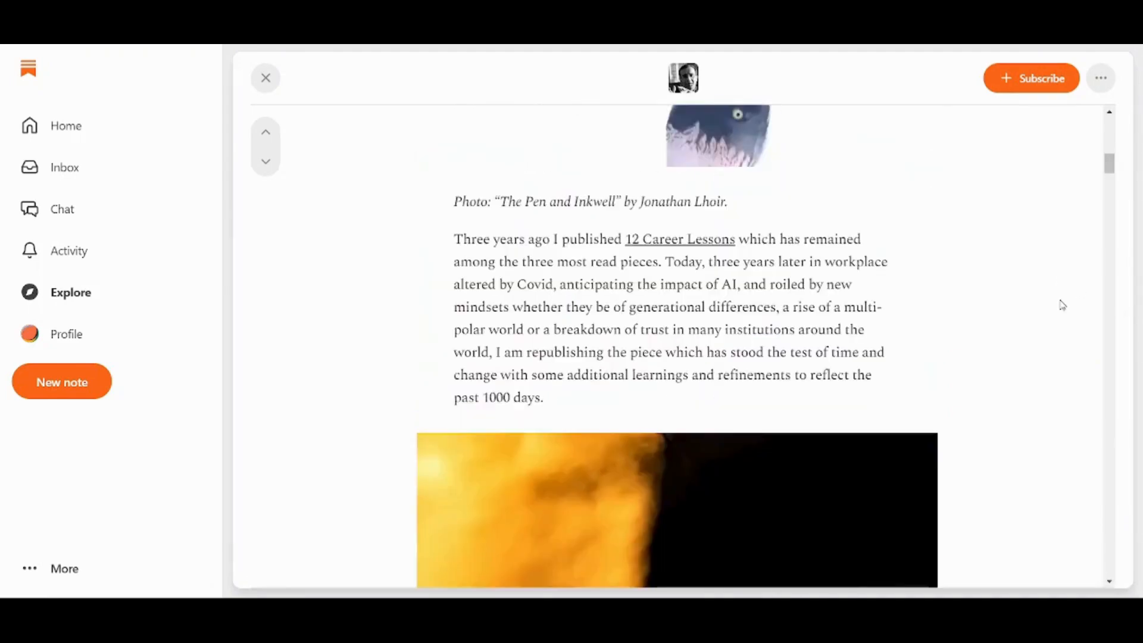
scroll(1063, 305, "down", 20)
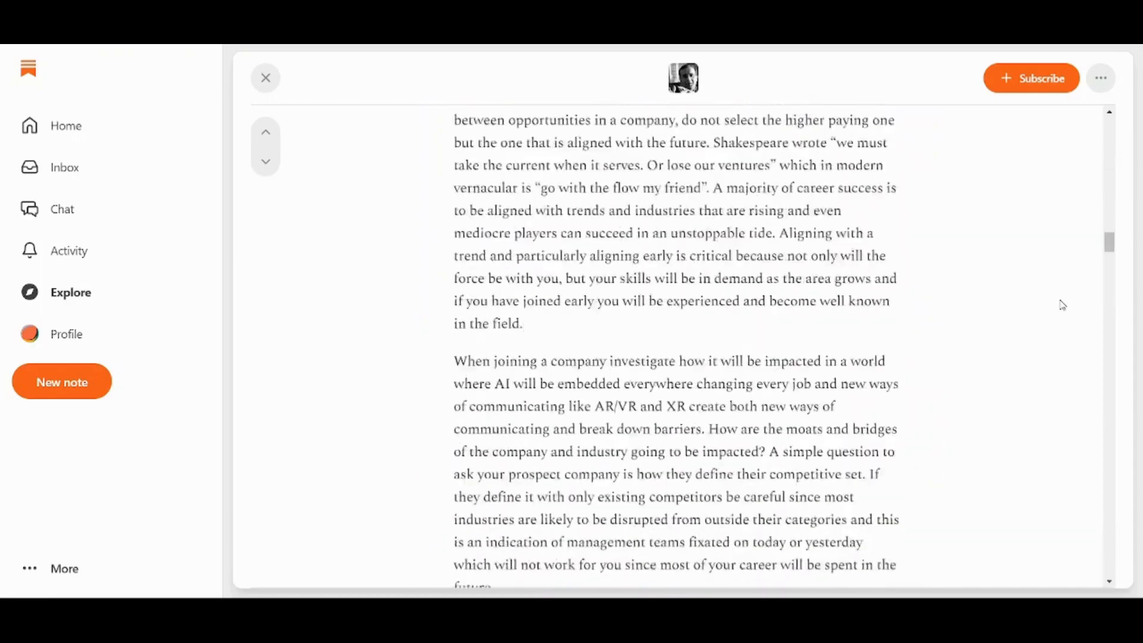
scroll(1063, 305, "up", 20)
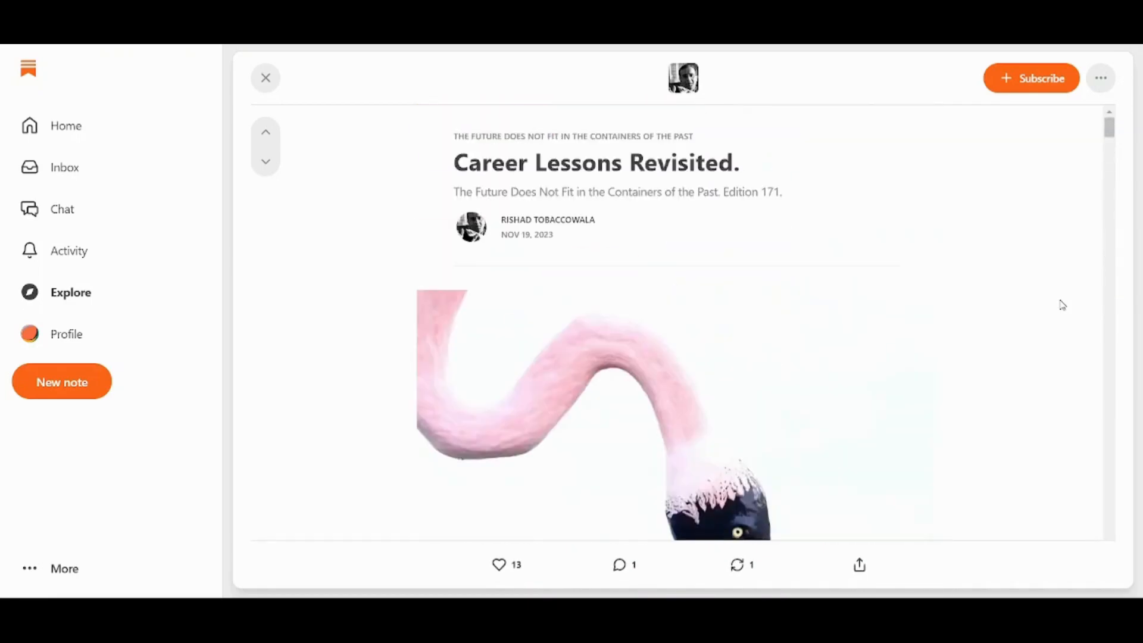
left_click(1021, 84)
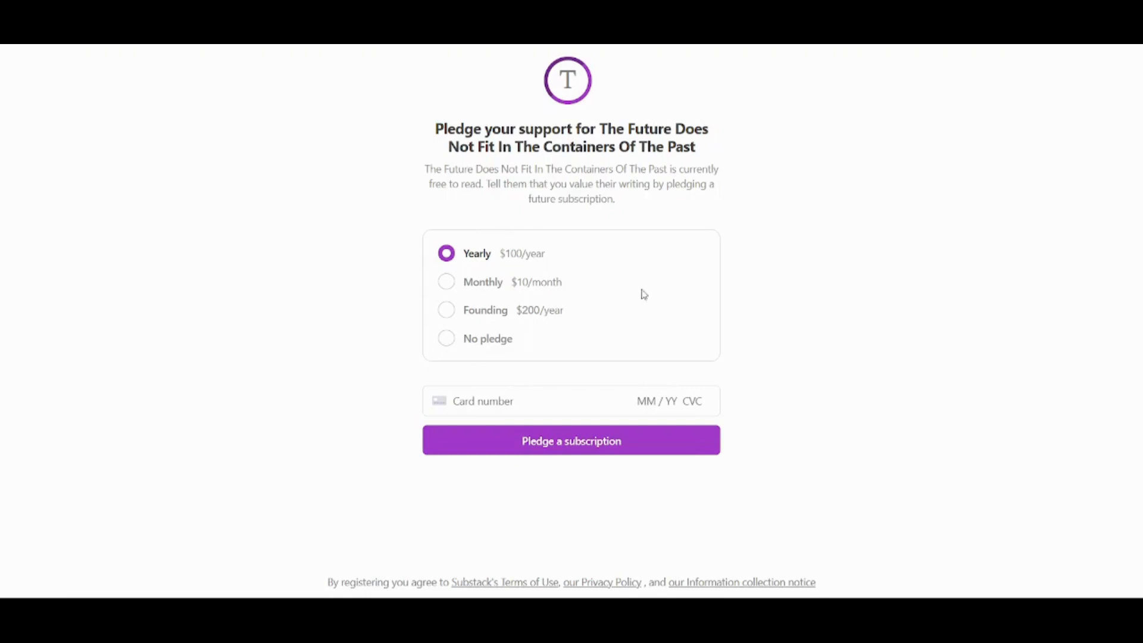
Choose No pledge for a free subscription, then close the article back to Explore.
left_click(450, 345)
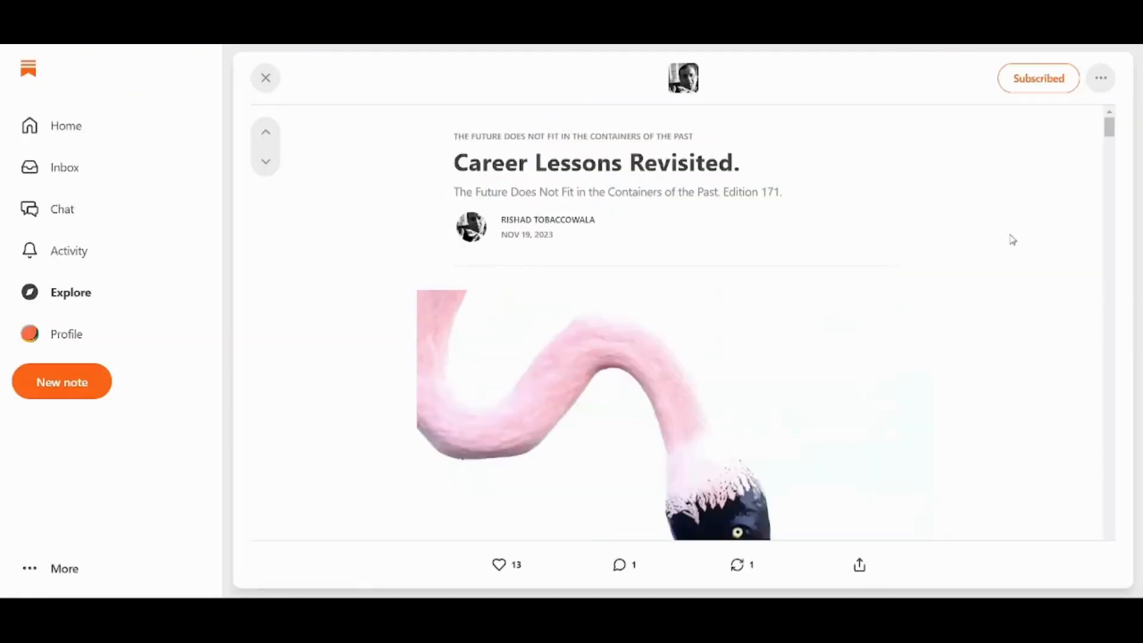
scroll(1013, 240, "down", 1)
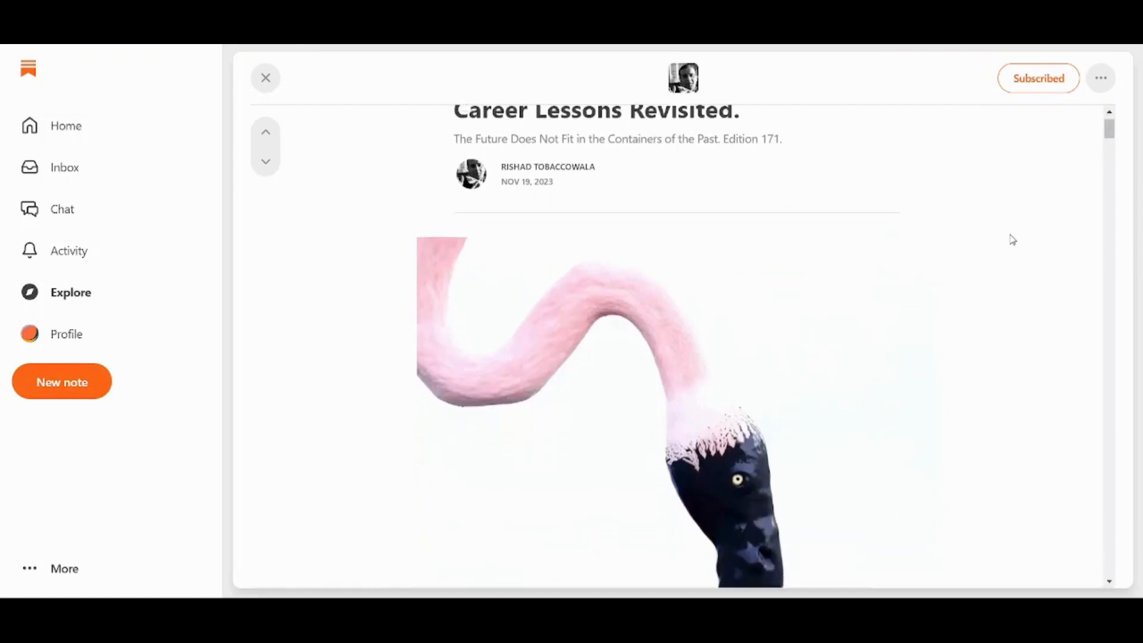
scroll(1013, 240, "up", 1)
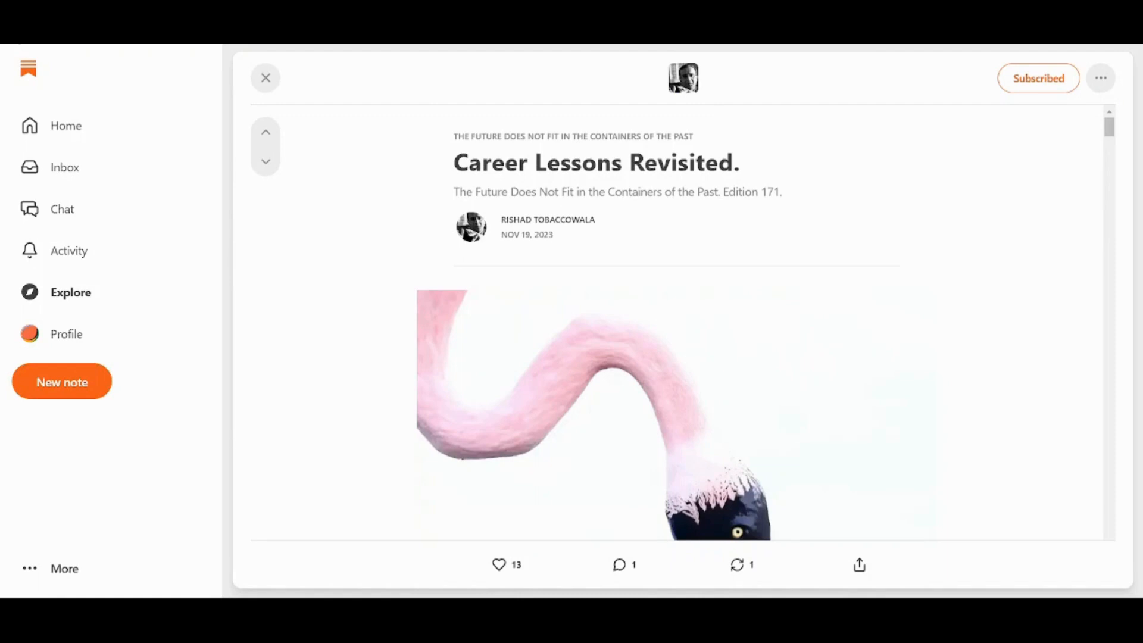
left_click(195, 61)
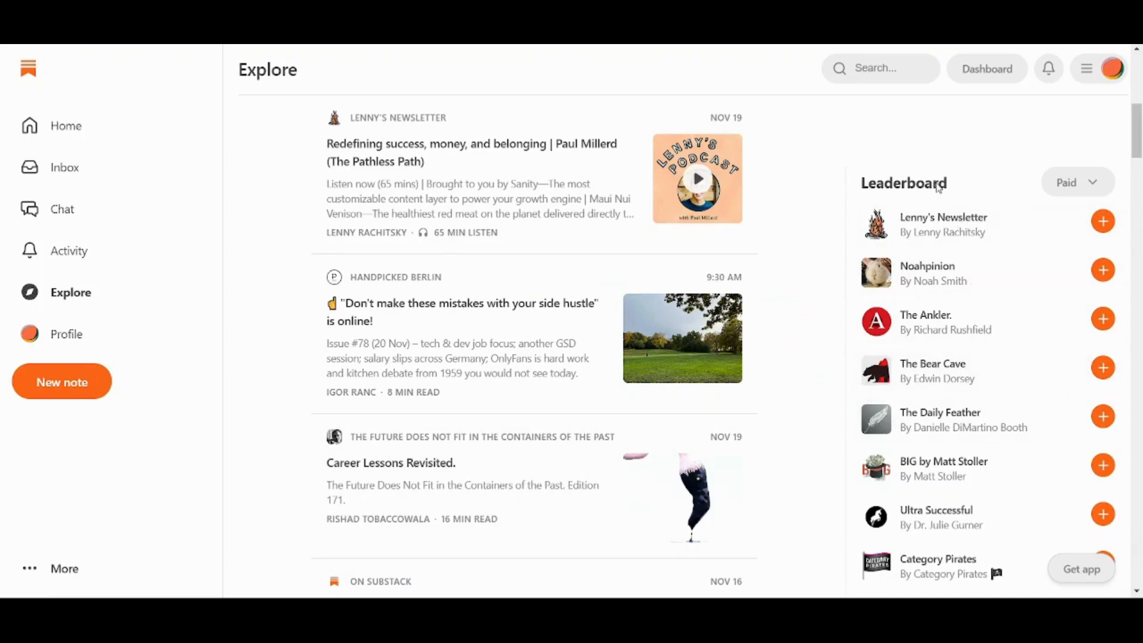
Switch the Leaderboard filter from Paid to All, then open your own Profile page.
left_click(1094, 182)
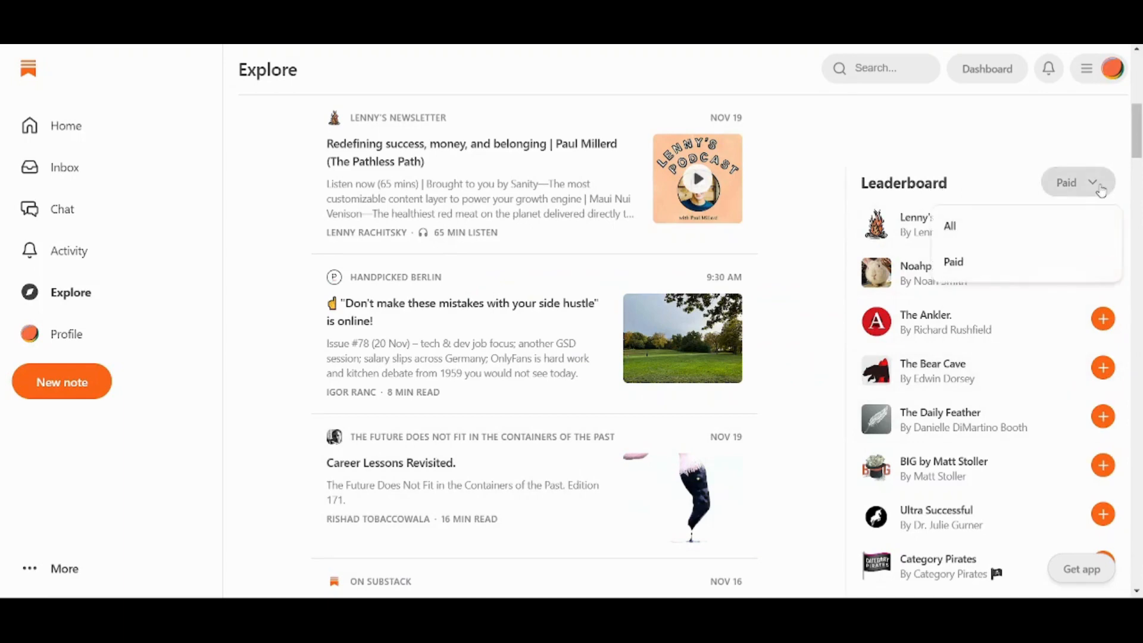
left_click(1013, 224)
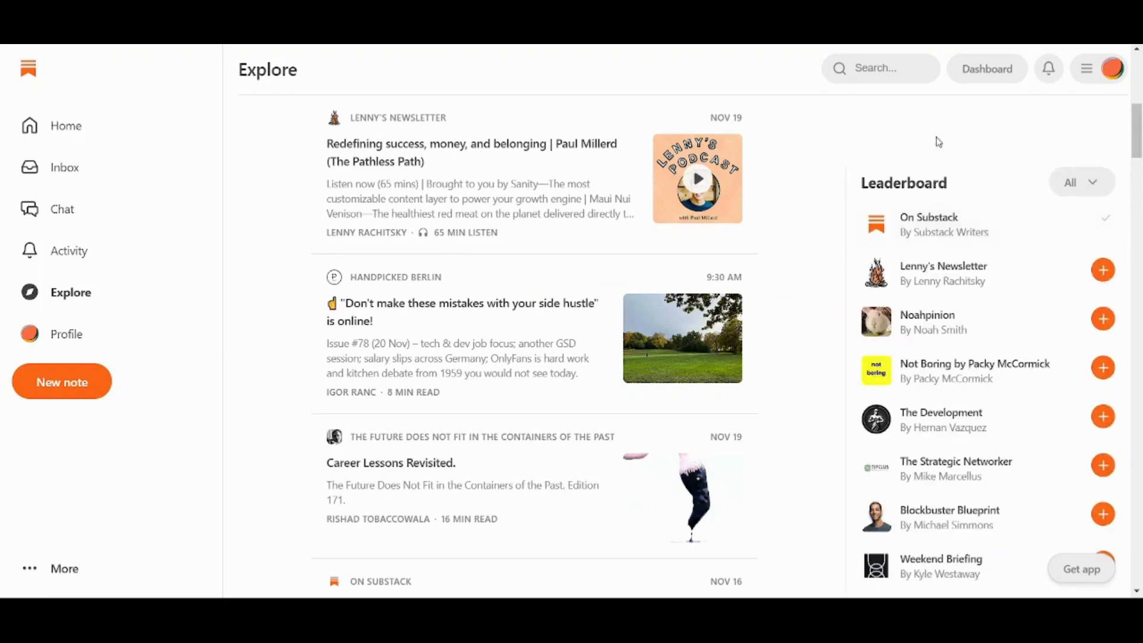
scroll(800, 219, "down", 6)
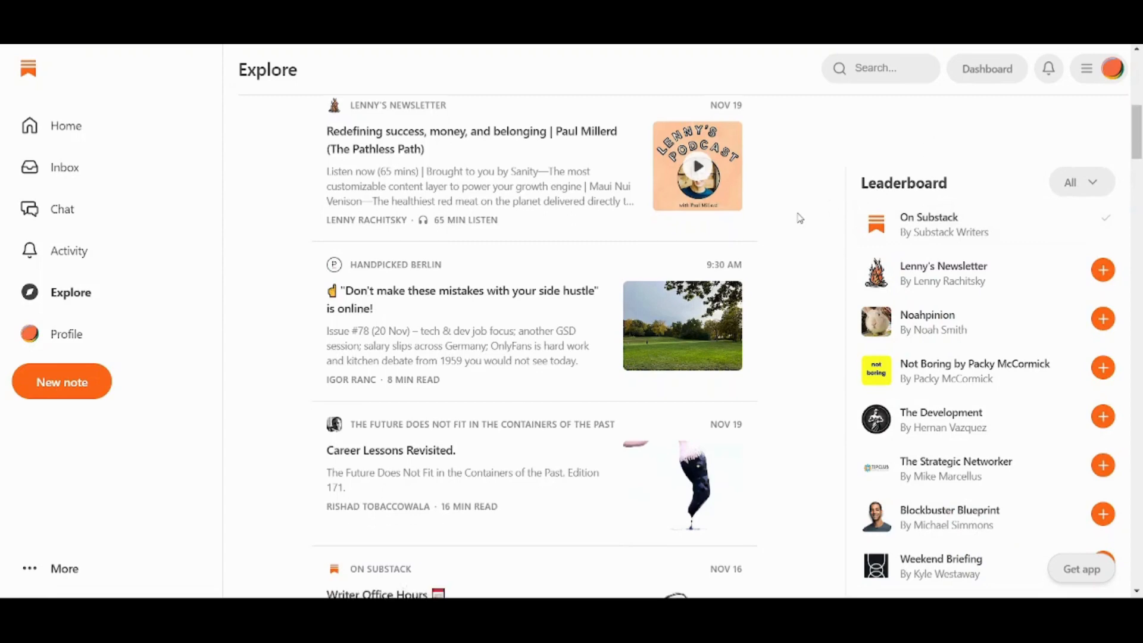
scroll(800, 218, "up", 8)
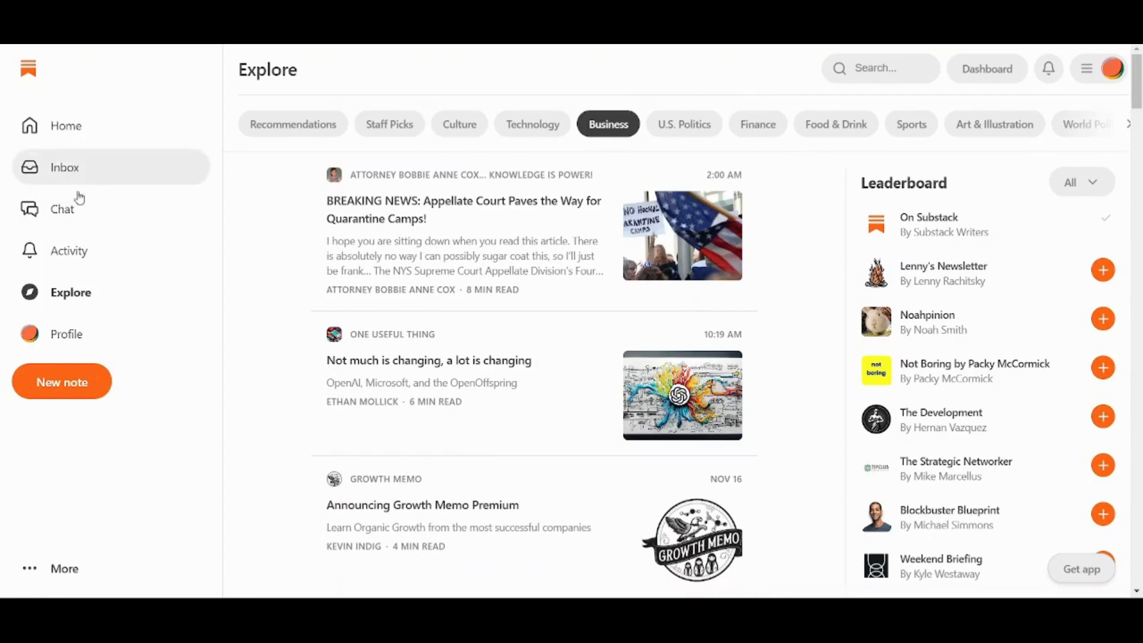
left_click(92, 334)
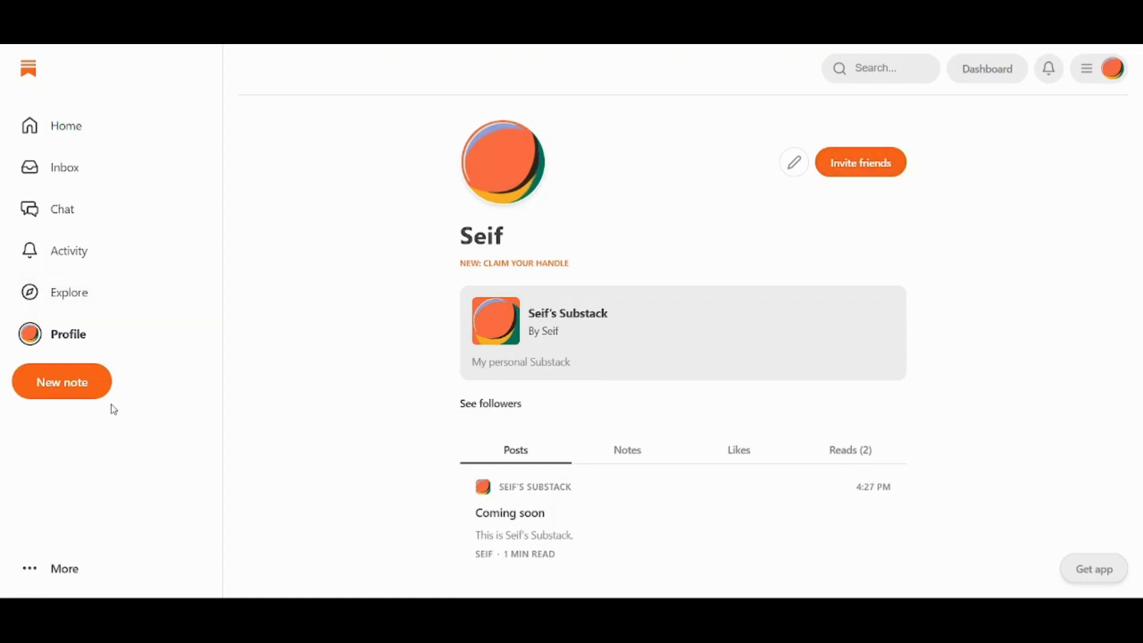
left_click(44, 394)
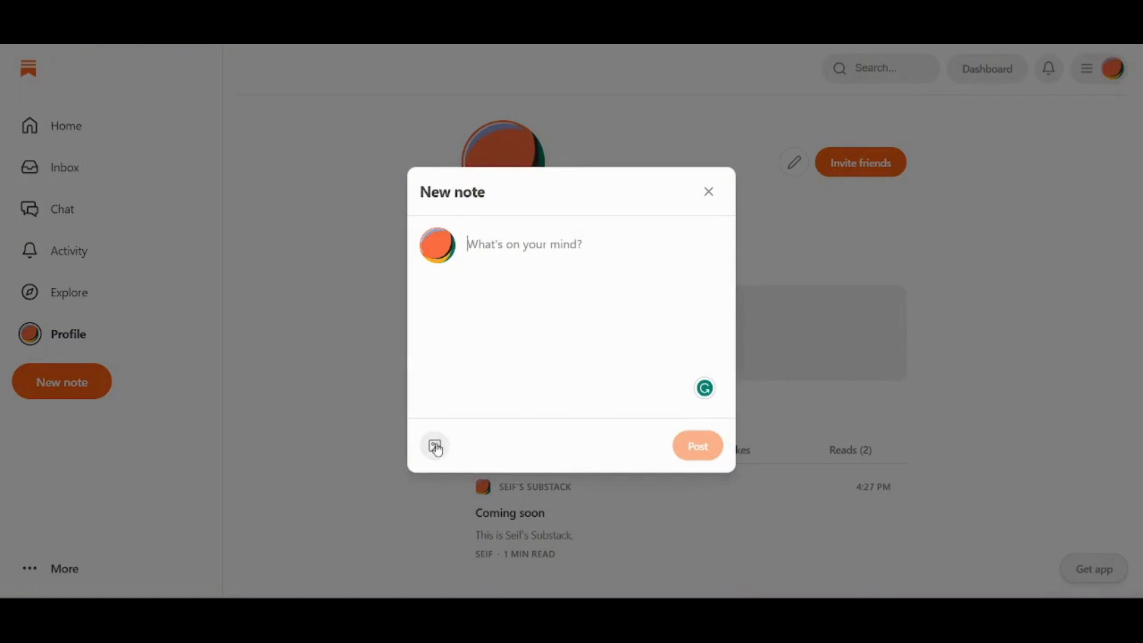
left_click(709, 191)
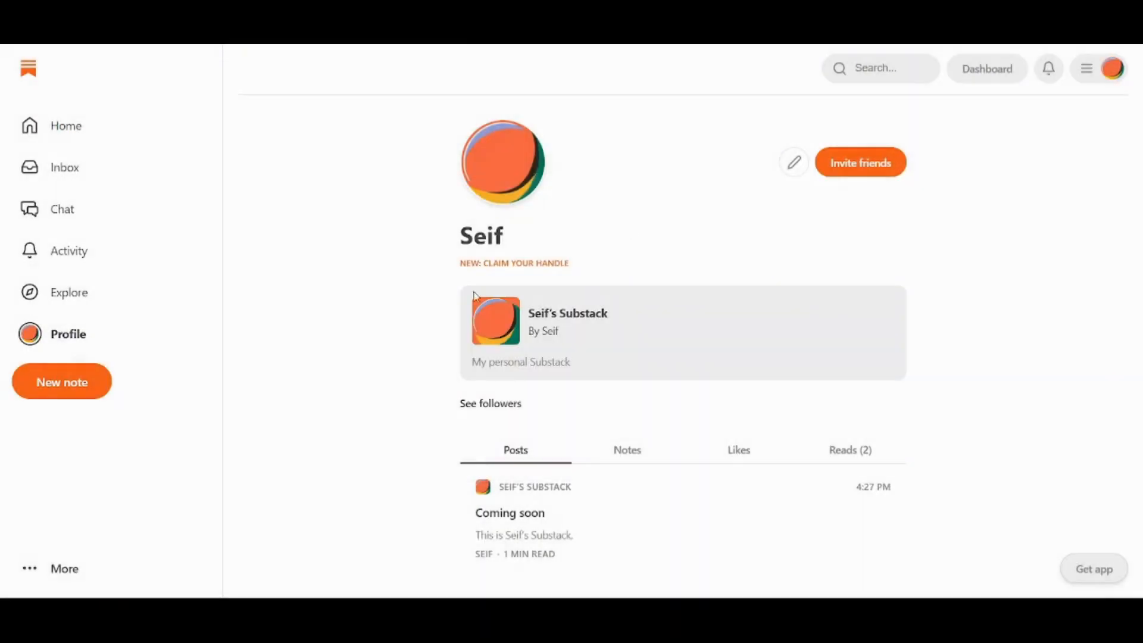
left_click(53, 584)
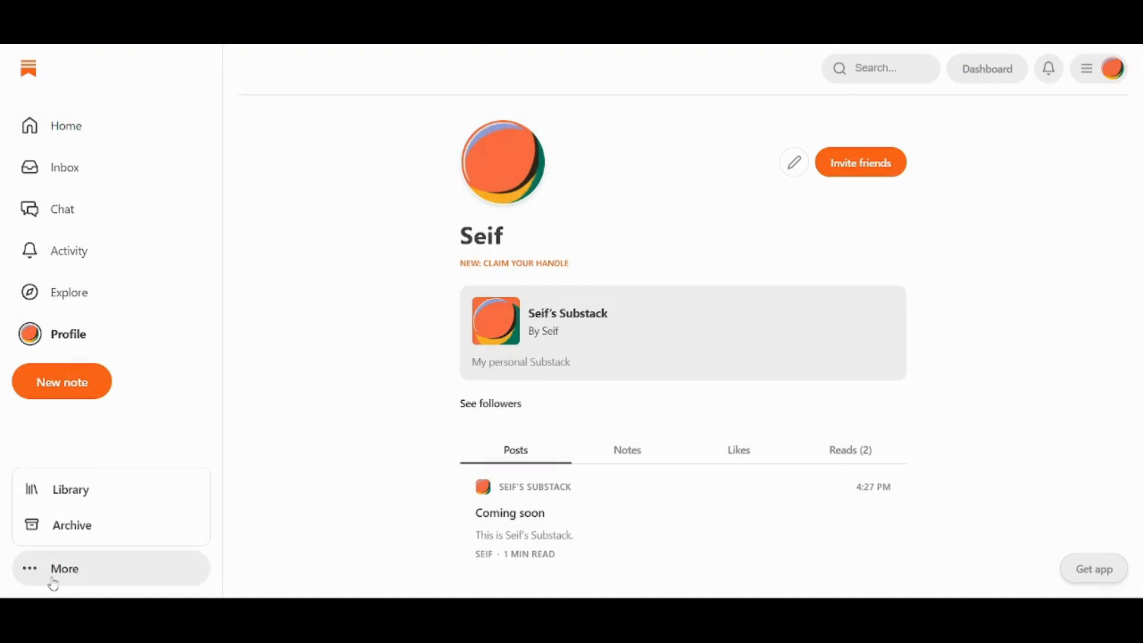
left_click(350, 369)
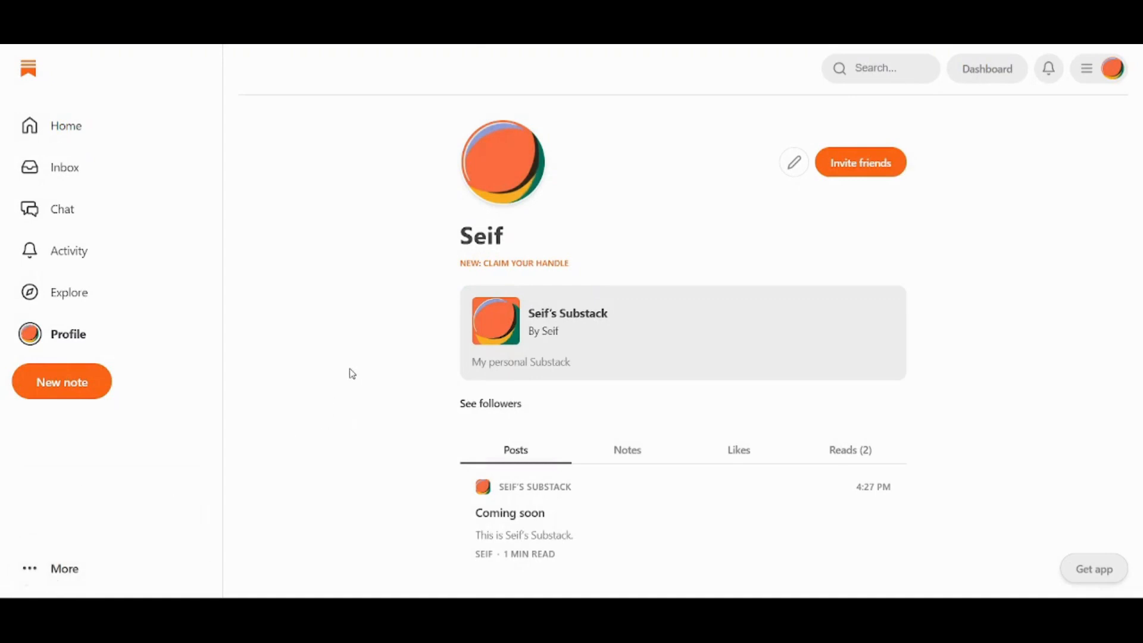
Open the publication Dashboard, review its Home page, and expand the New post content-type menu.
left_click(984, 71)
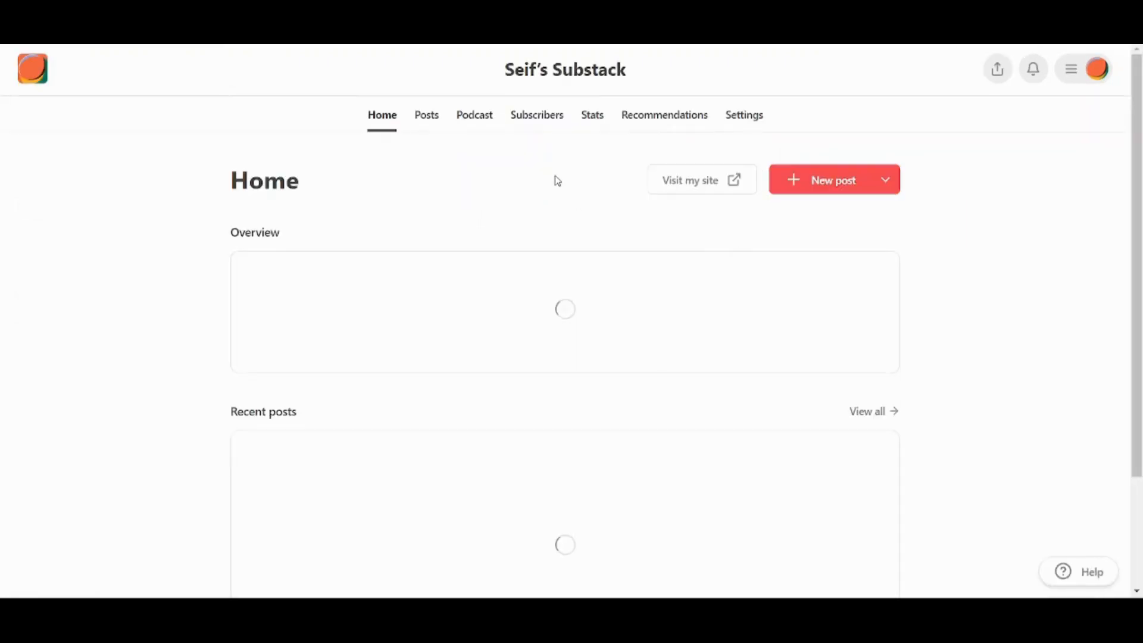
scroll(970, 278, "down", 2)
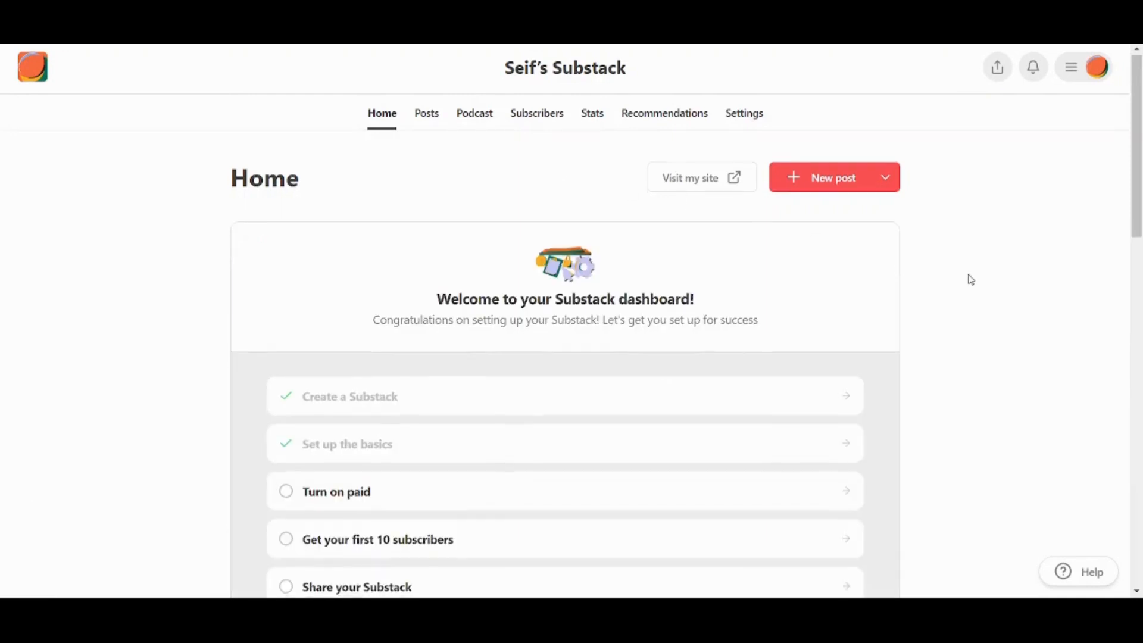
scroll(971, 278, "down", 3)
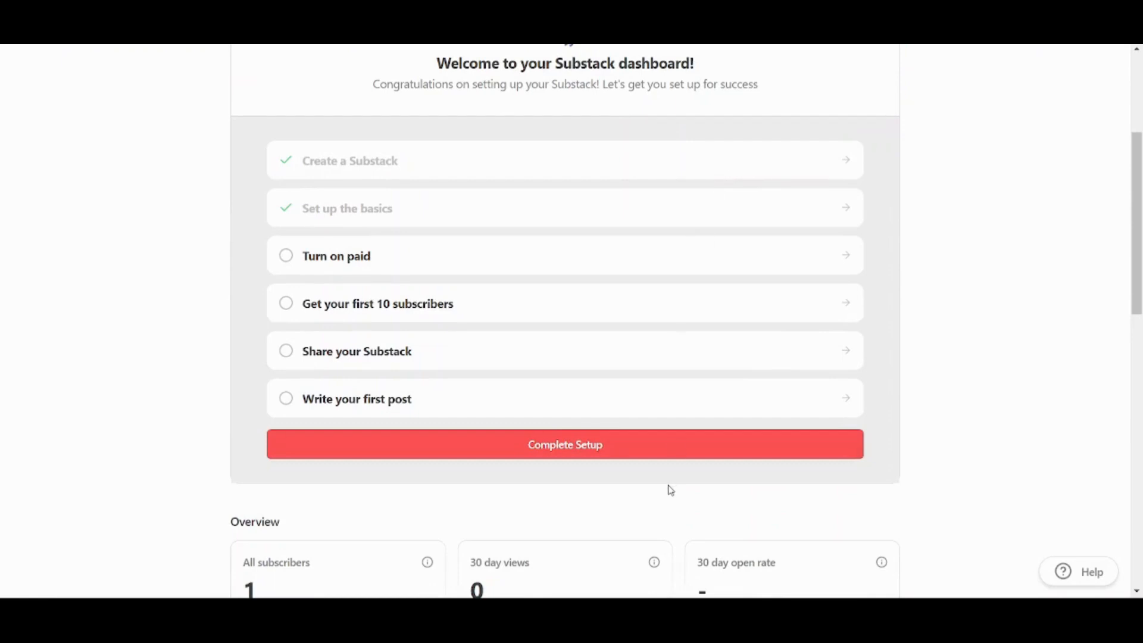
scroll(596, 431, "down", 4)
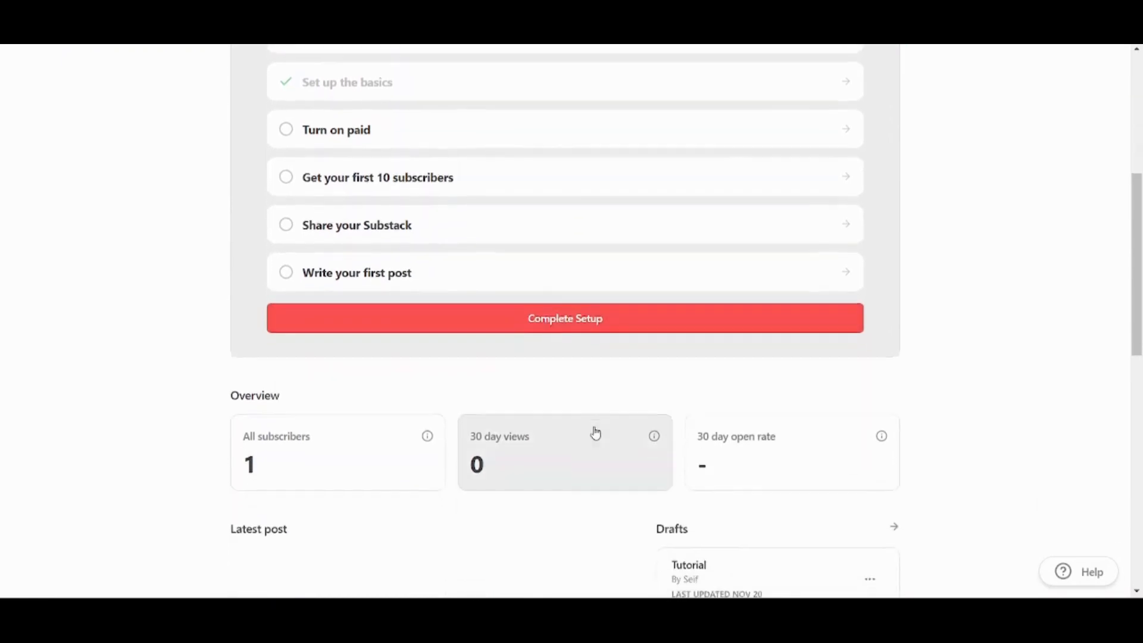
scroll(596, 431, "down", 3)
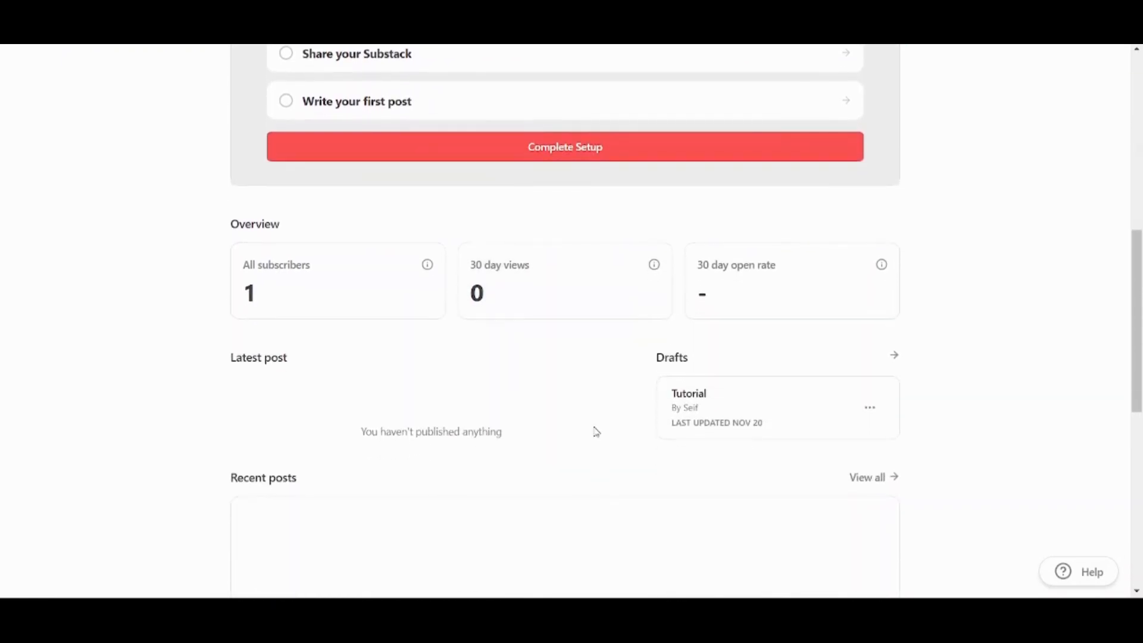
scroll(596, 431, "down", 7)
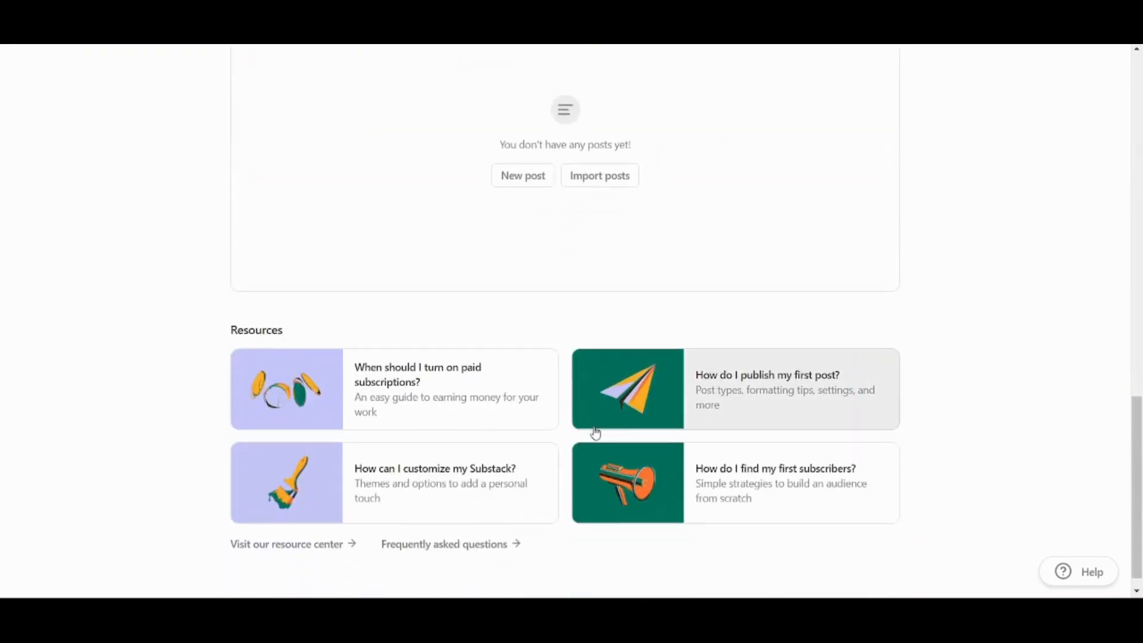
scroll(596, 433, "up", 13)
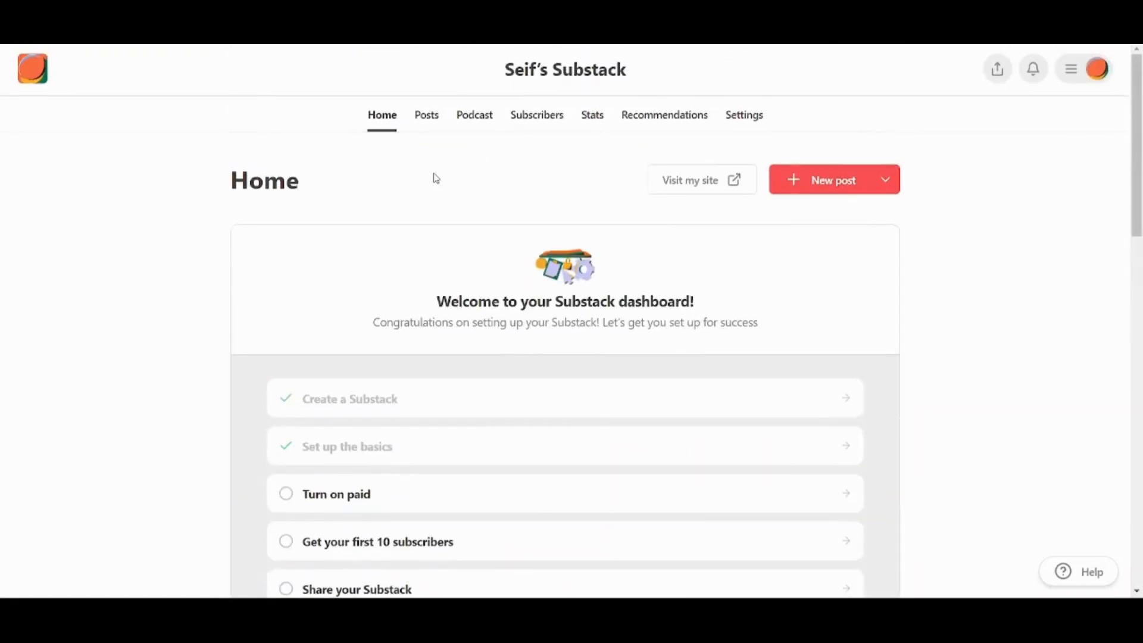
left_click(892, 188)
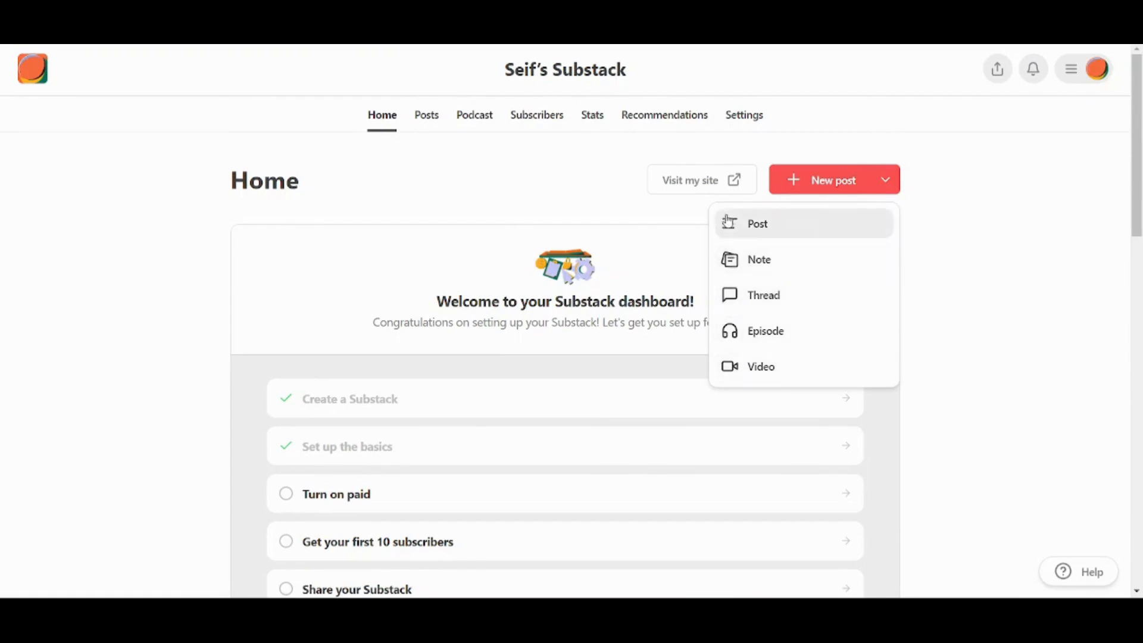
Start a new post titled 'Tutorial' with the subtitle 'This is a tutorial'.
left_click(763, 226)
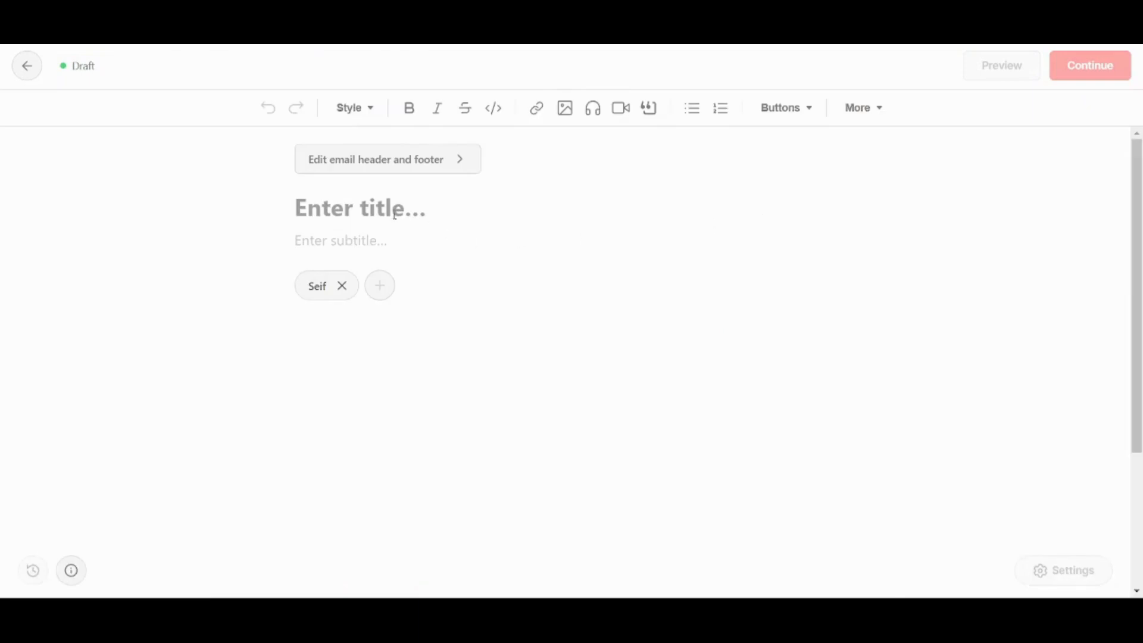
type("Tutorial")
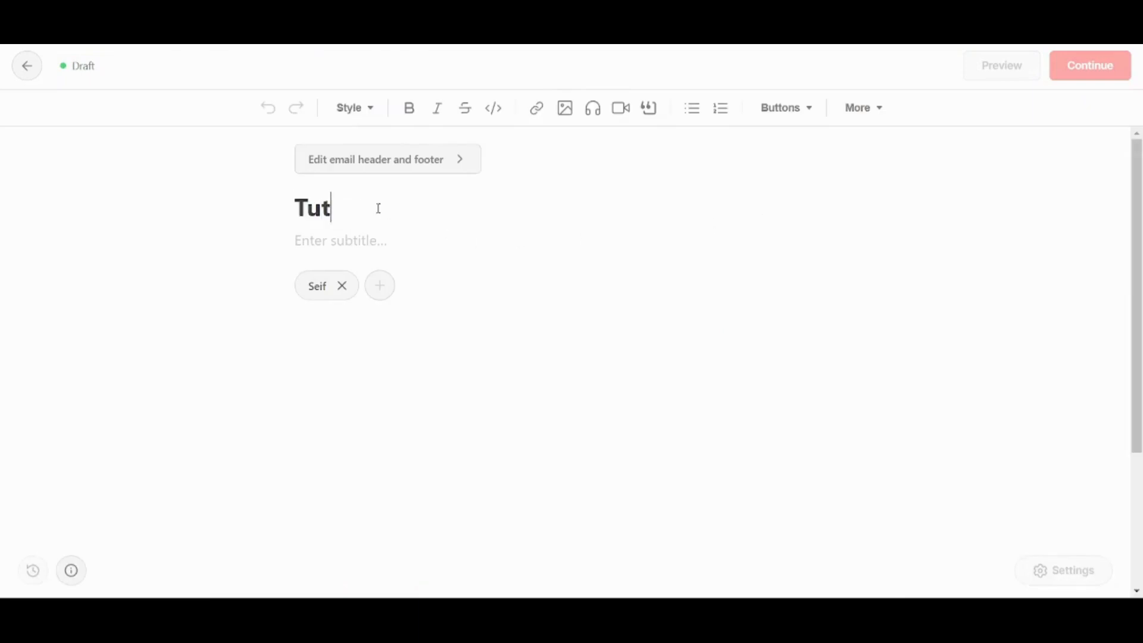
left_click(390, 239)
type("This")
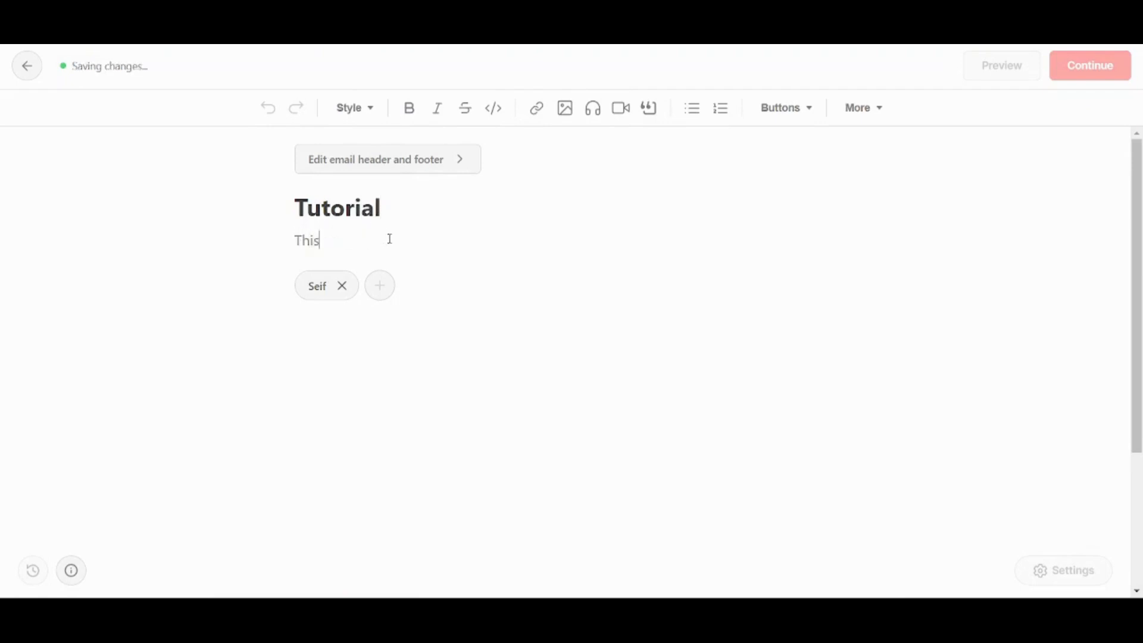
type(" is a tutorial")
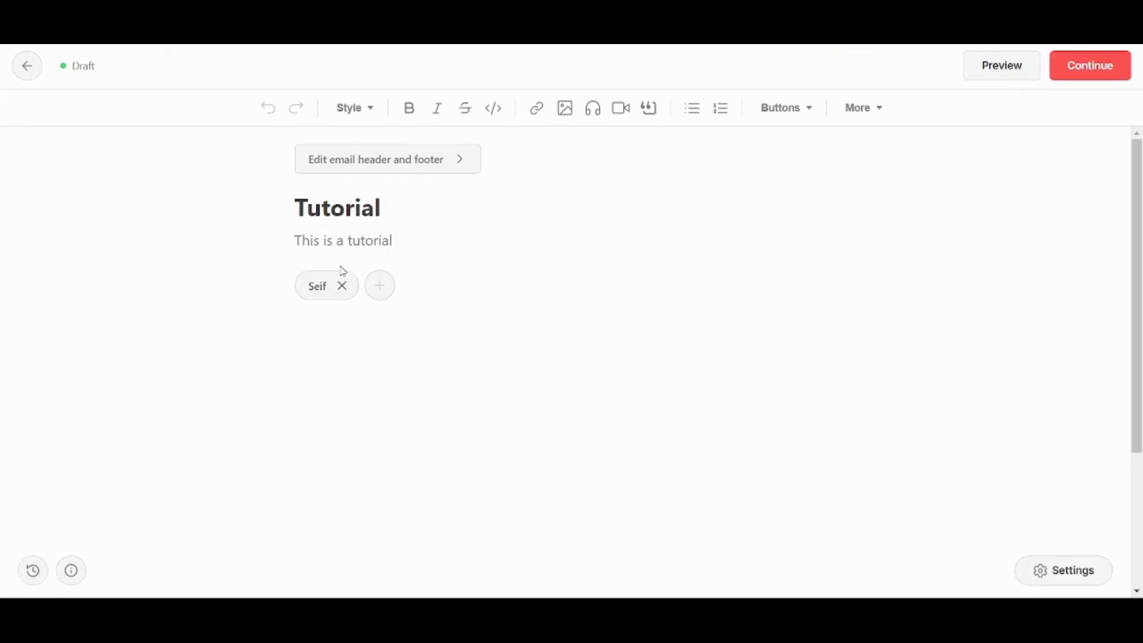
Replace the byline author with the publication owner.
left_click(374, 288)
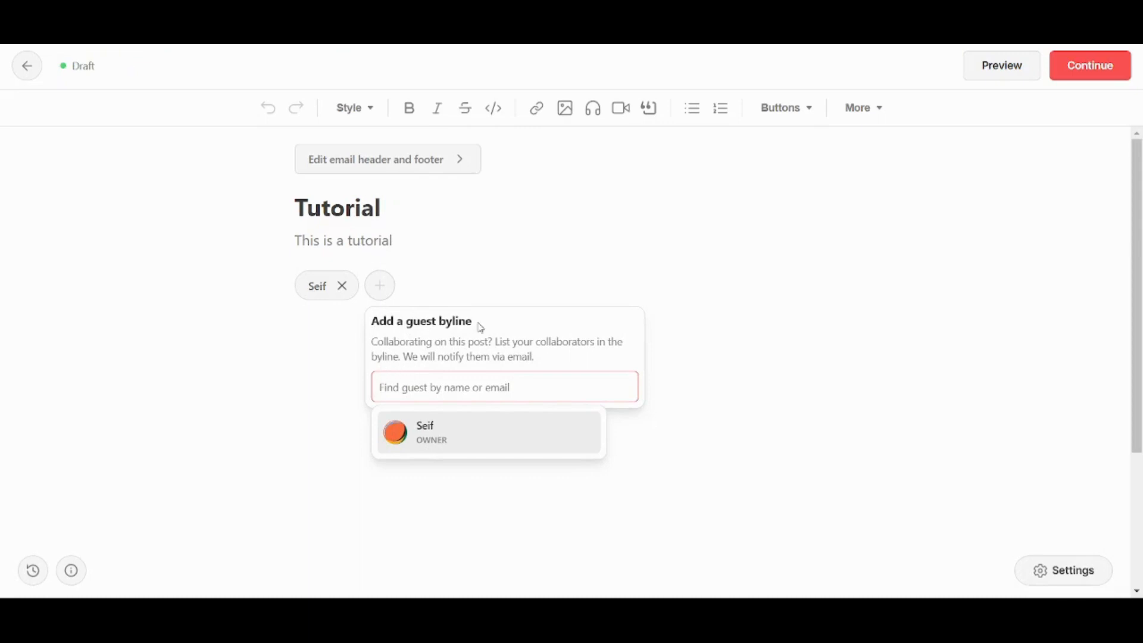
left_click(296, 326)
left_click(341, 287)
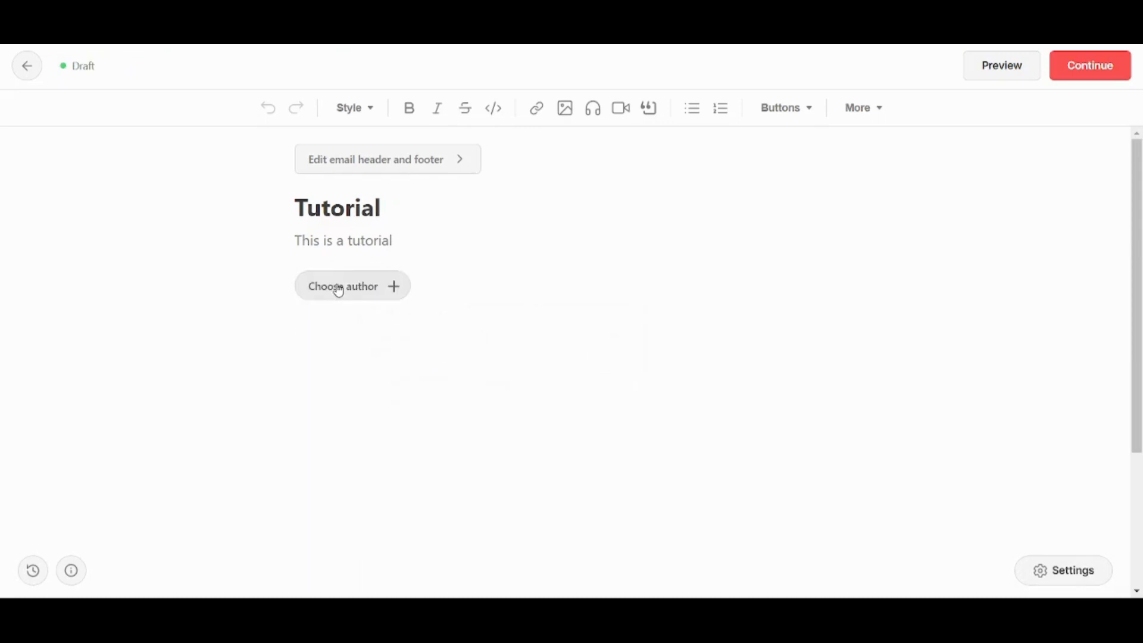
left_click(378, 291)
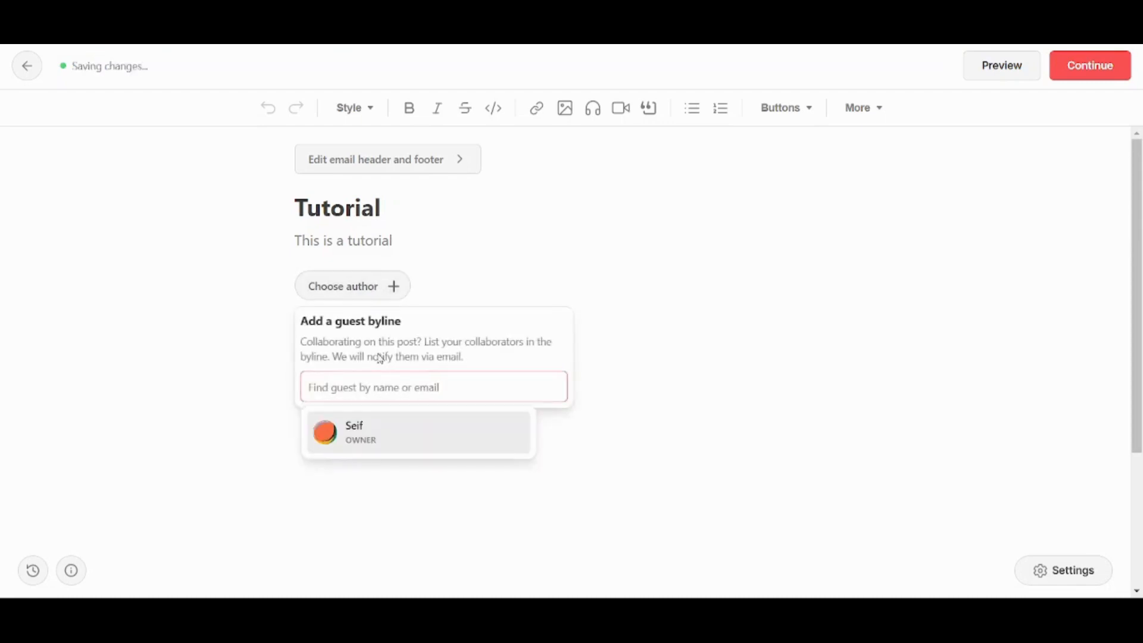
left_click(366, 424)
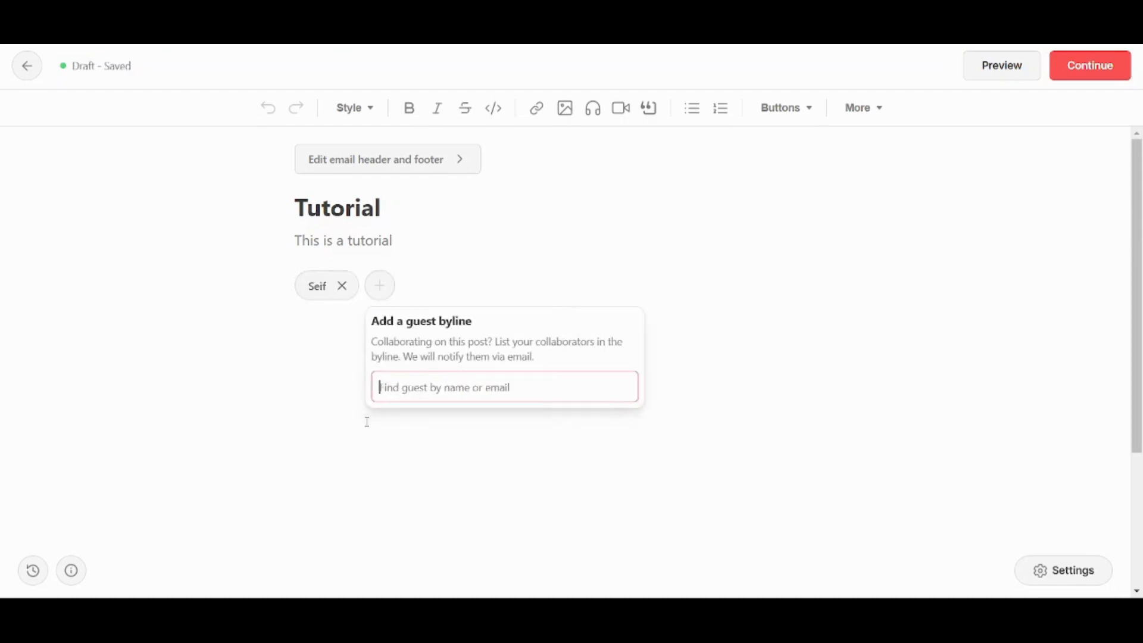
left_click(191, 337)
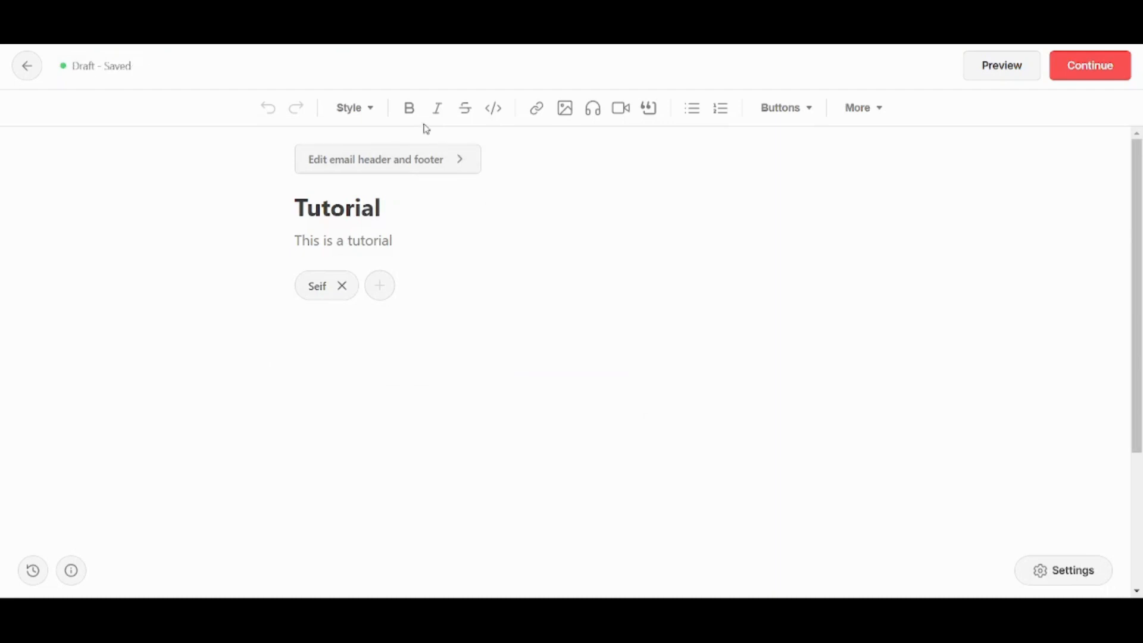
left_click(427, 164)
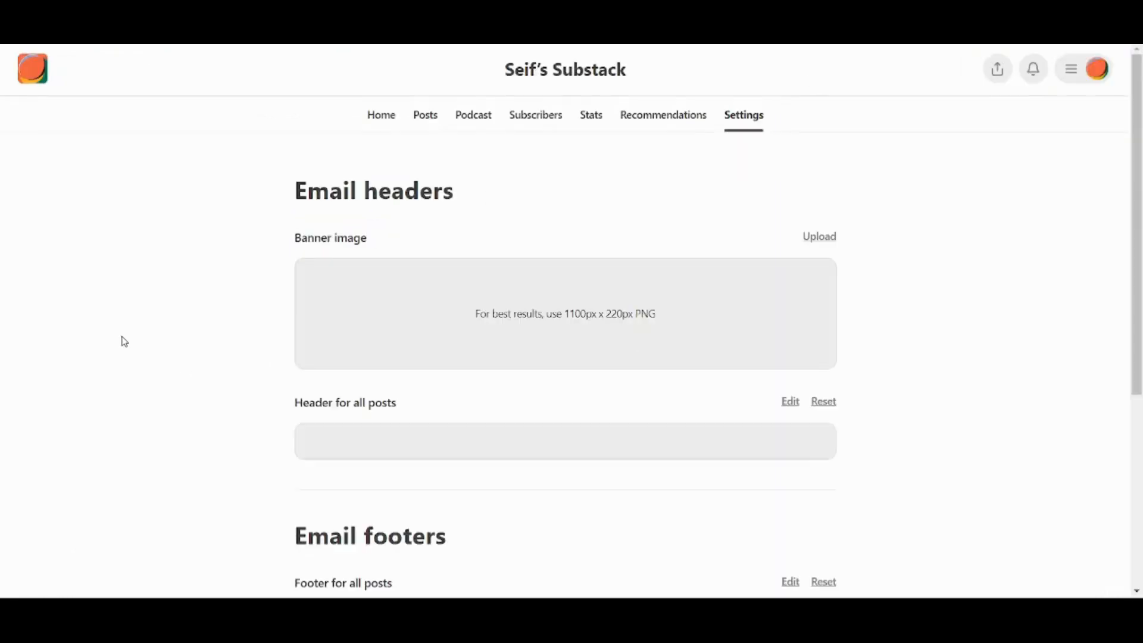
scroll(124, 342, "down", 2)
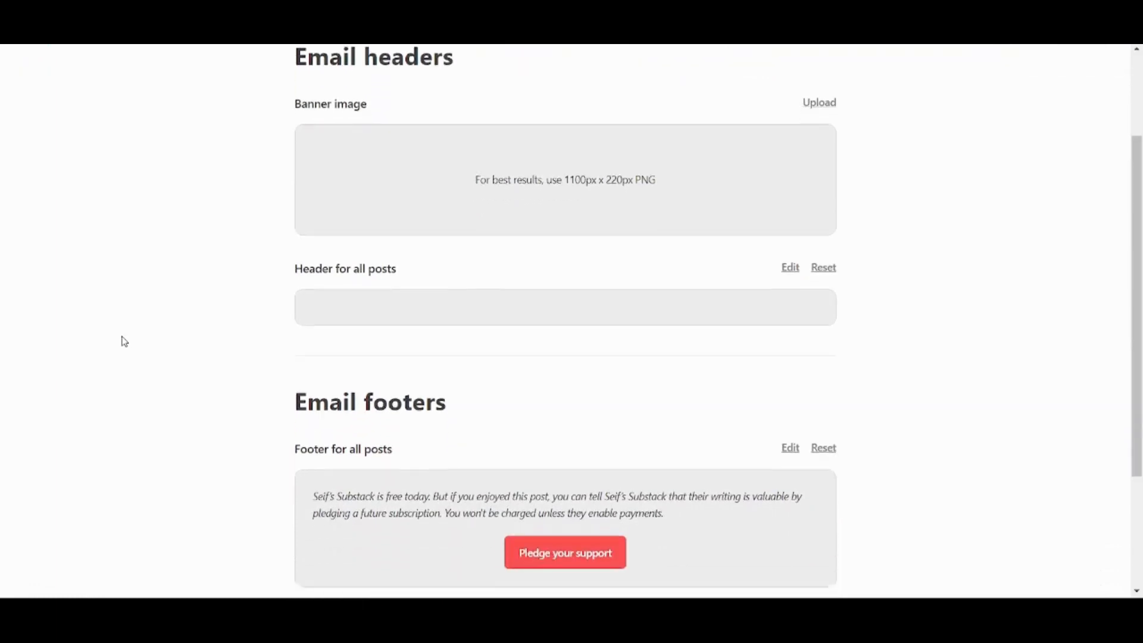
scroll(125, 342, "up", 1)
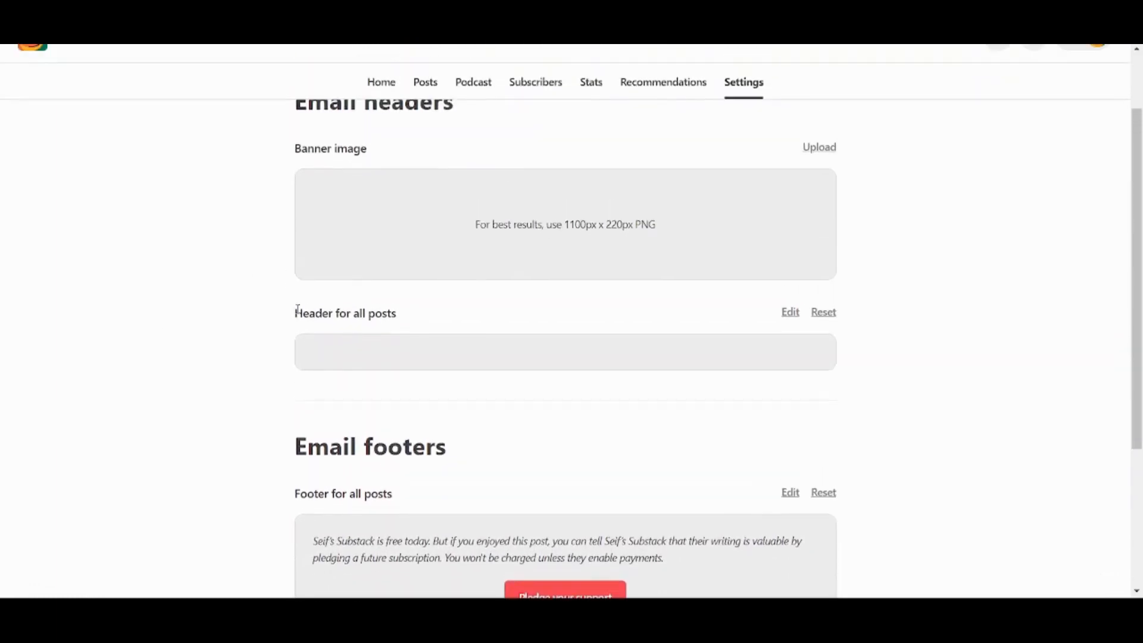
scroll(298, 310, "down", 3)
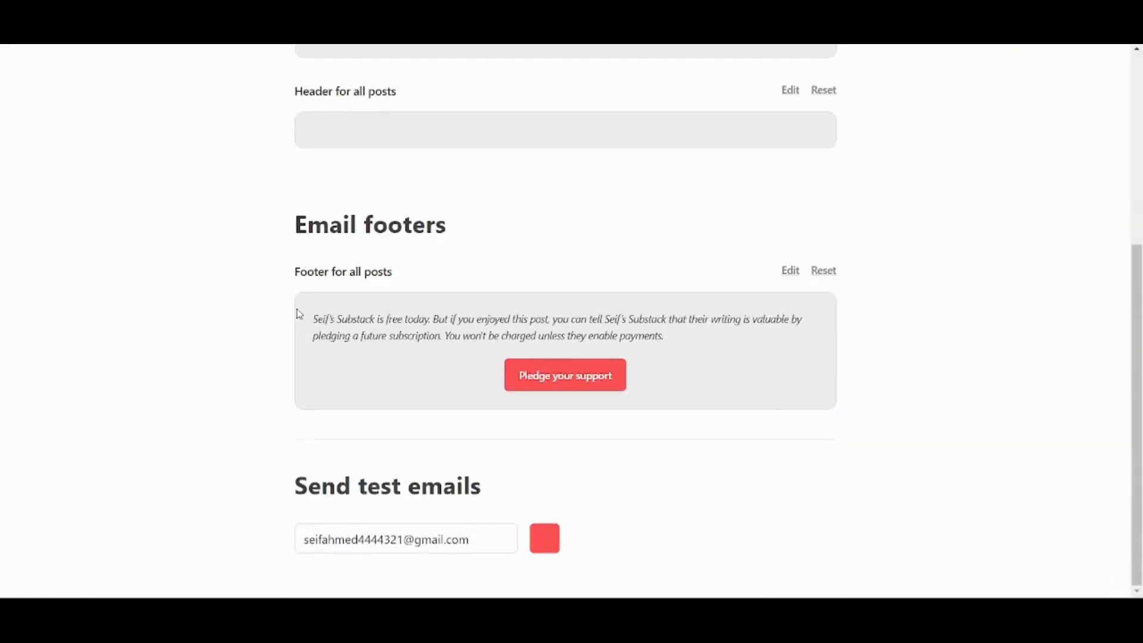
scroll(529, 203, "up", 5)
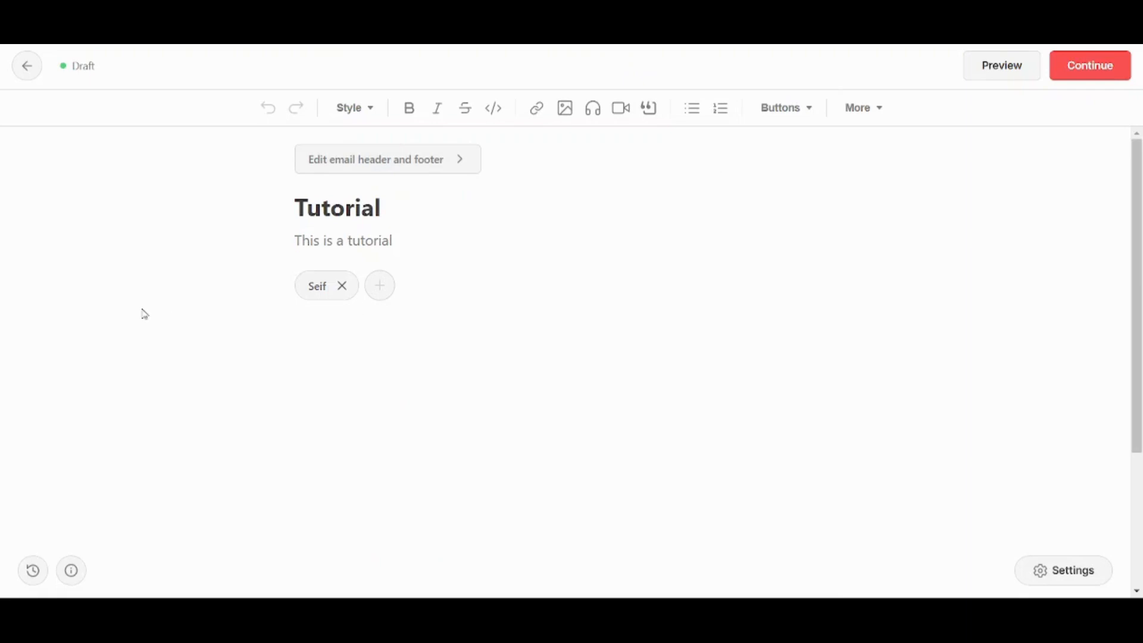
Type 'This is just a tutorial' in the body and format it bold italic.
scroll(124, 318, "down", 1)
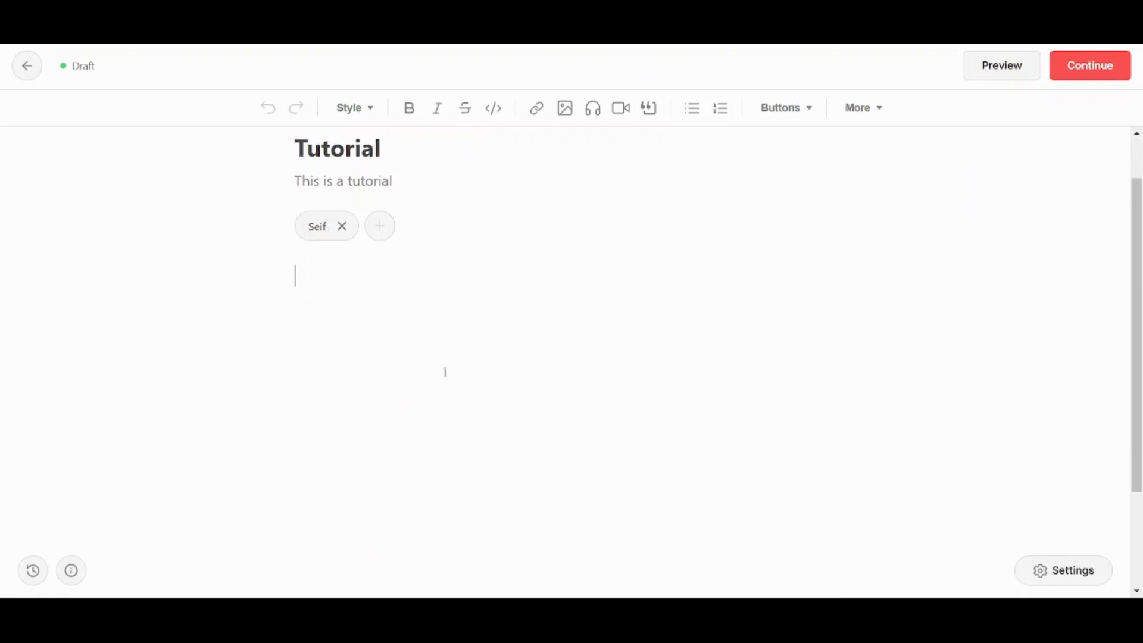
type("TT")
type("his is jus")
type("t a tutorial.")
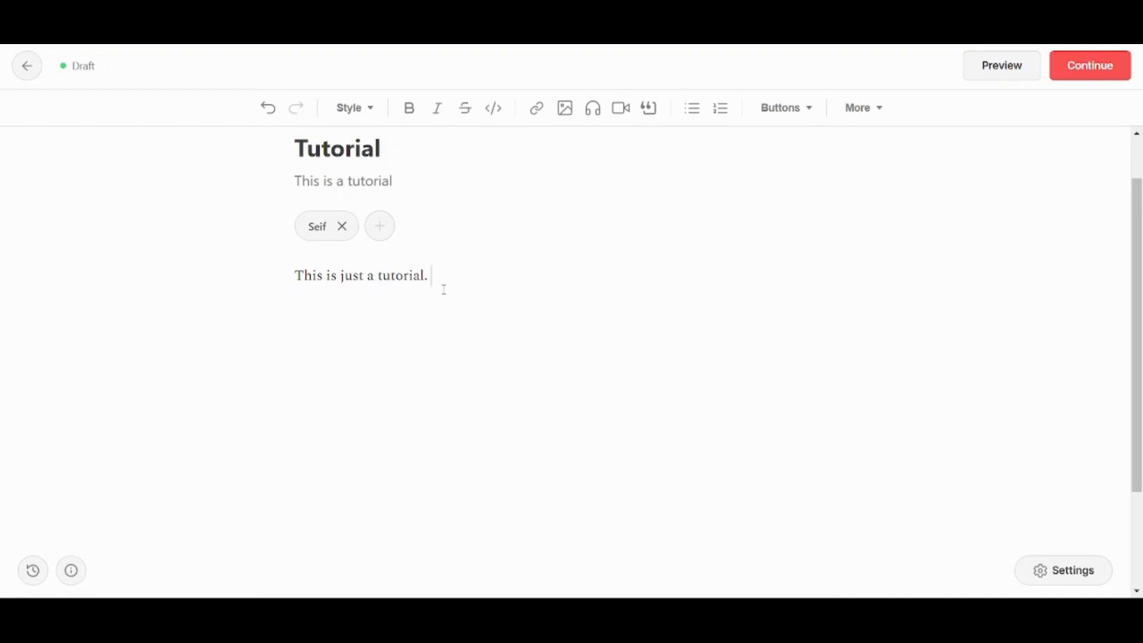
left_click_drag(444, 290, 289, 275)
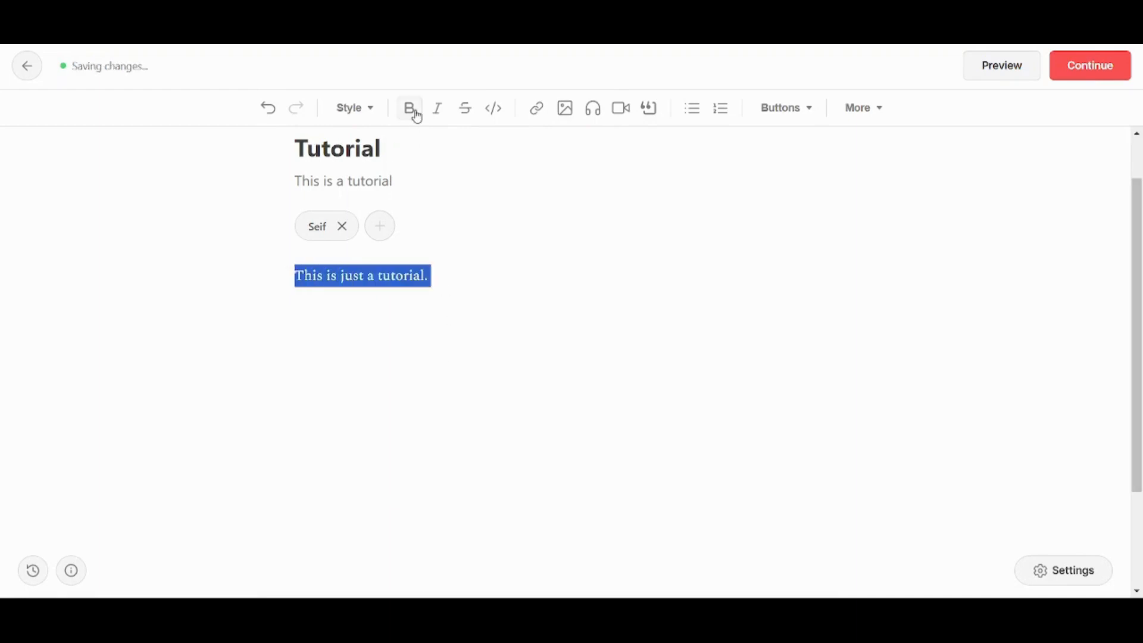
left_click(410, 112)
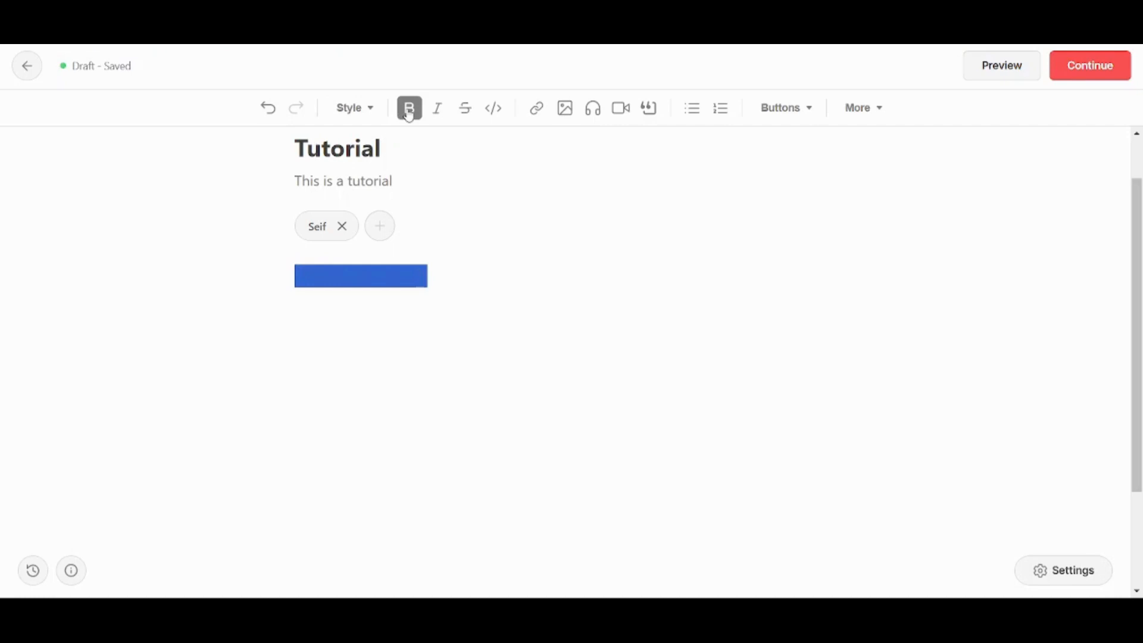
left_click(438, 118)
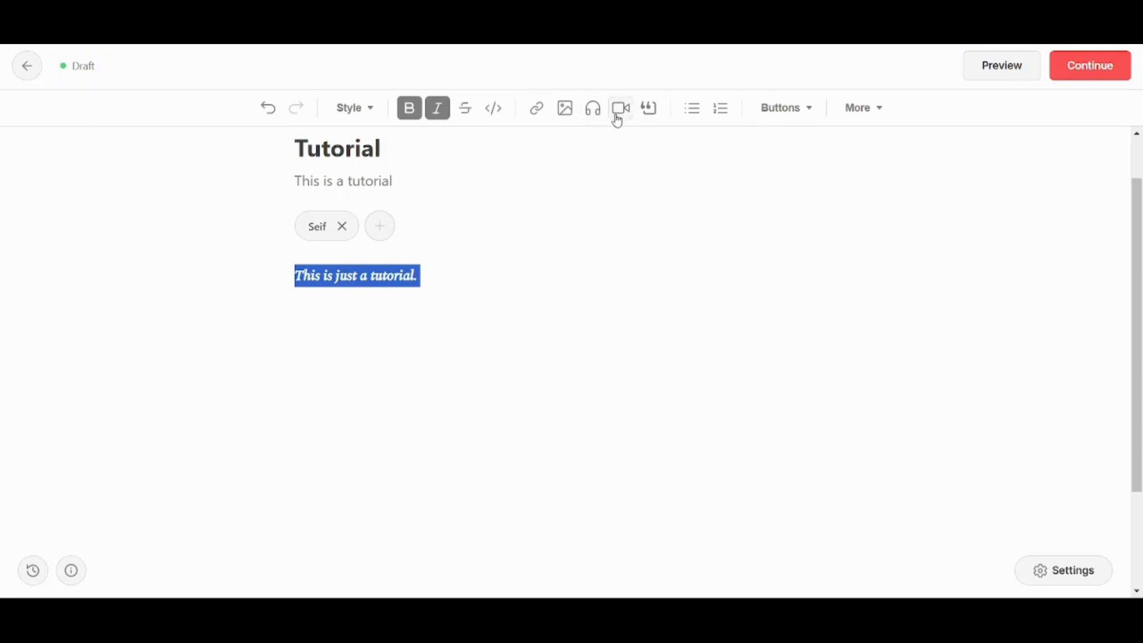
left_click(793, 116)
left_click(349, 335)
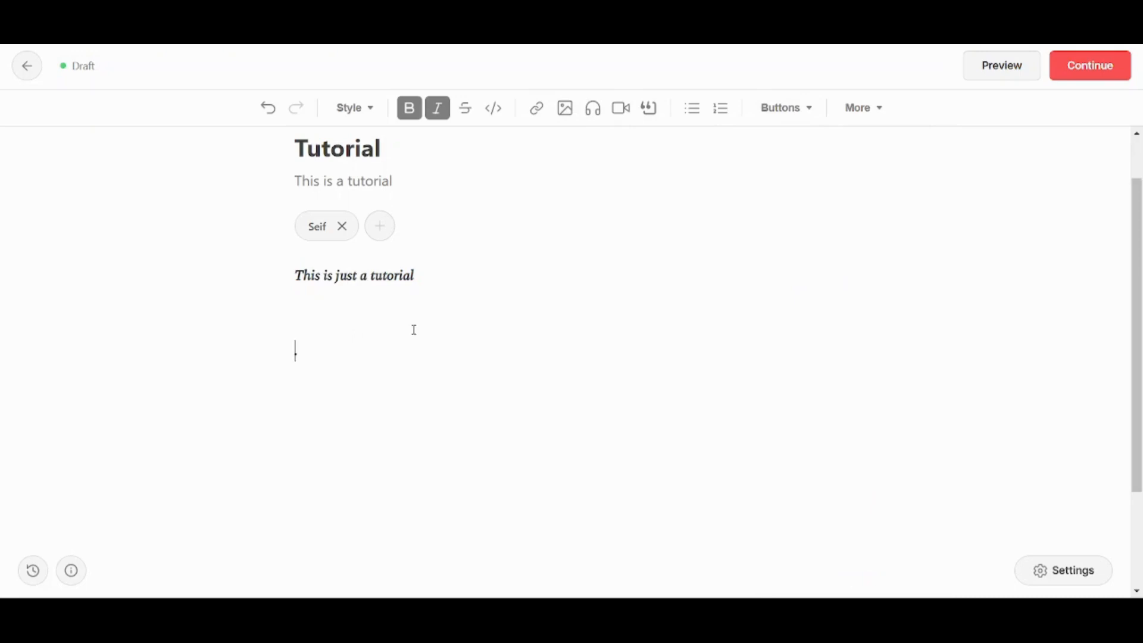
Insert Subscribe now, Share and Leave a comment buttons, then move Subscribe now below Leave a comment.
left_click(792, 109)
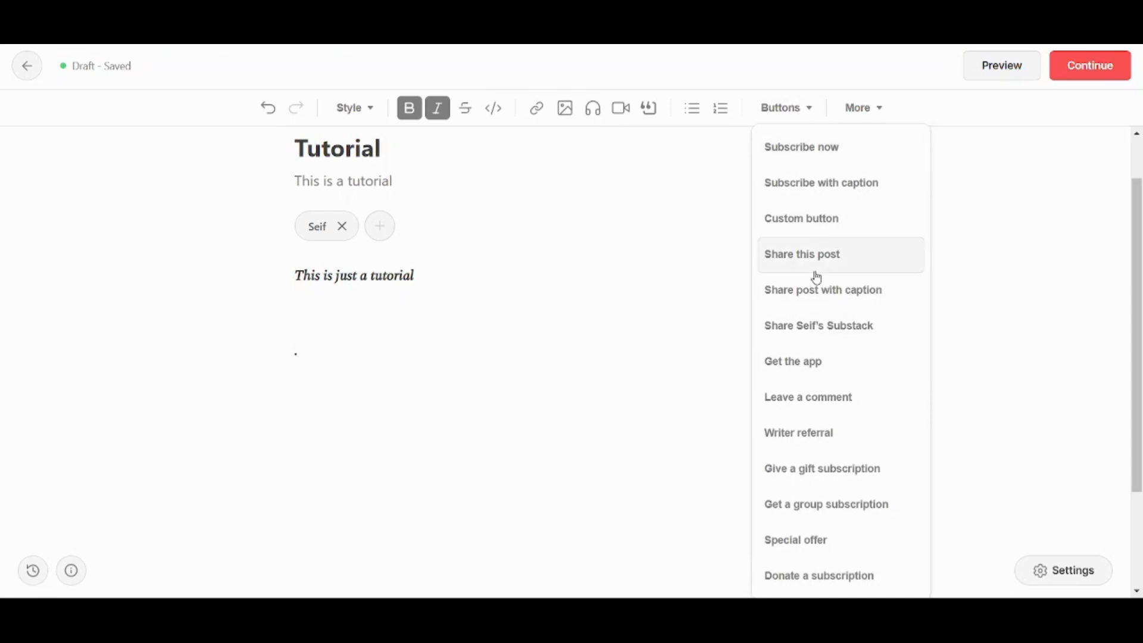
left_click(812, 152)
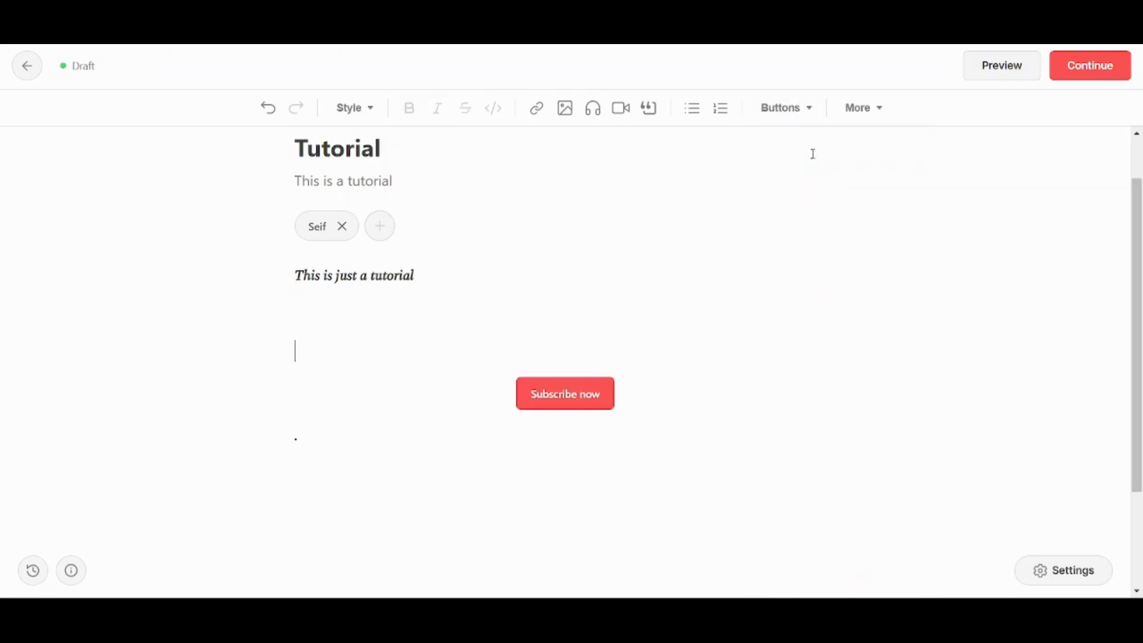
left_click(811, 116)
left_click(806, 257)
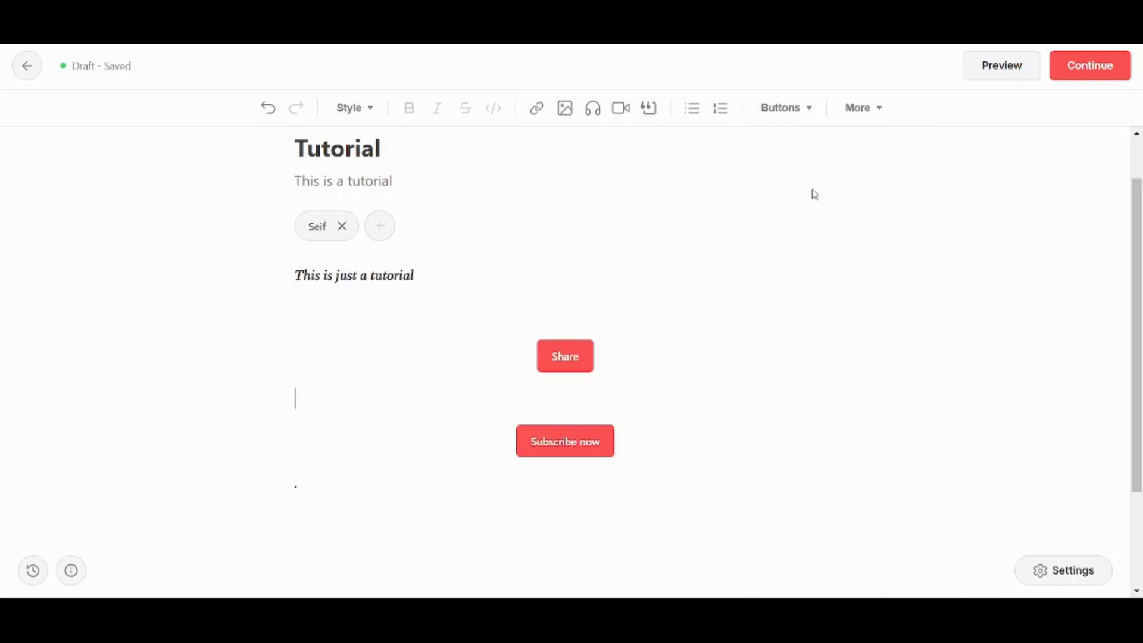
left_click(814, 107)
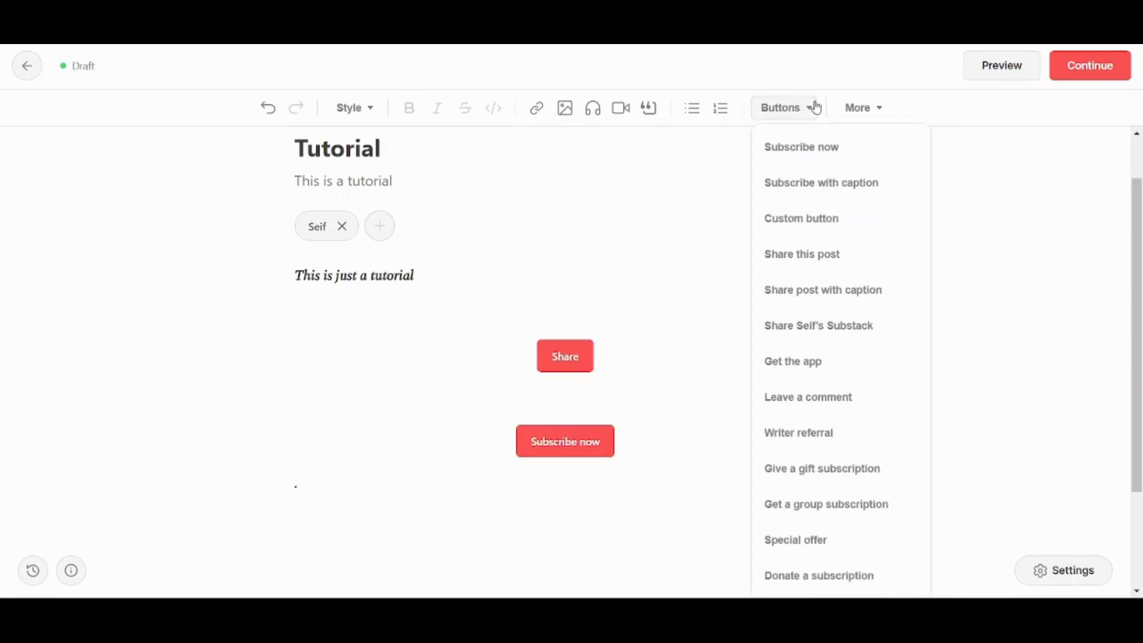
left_click(823, 409)
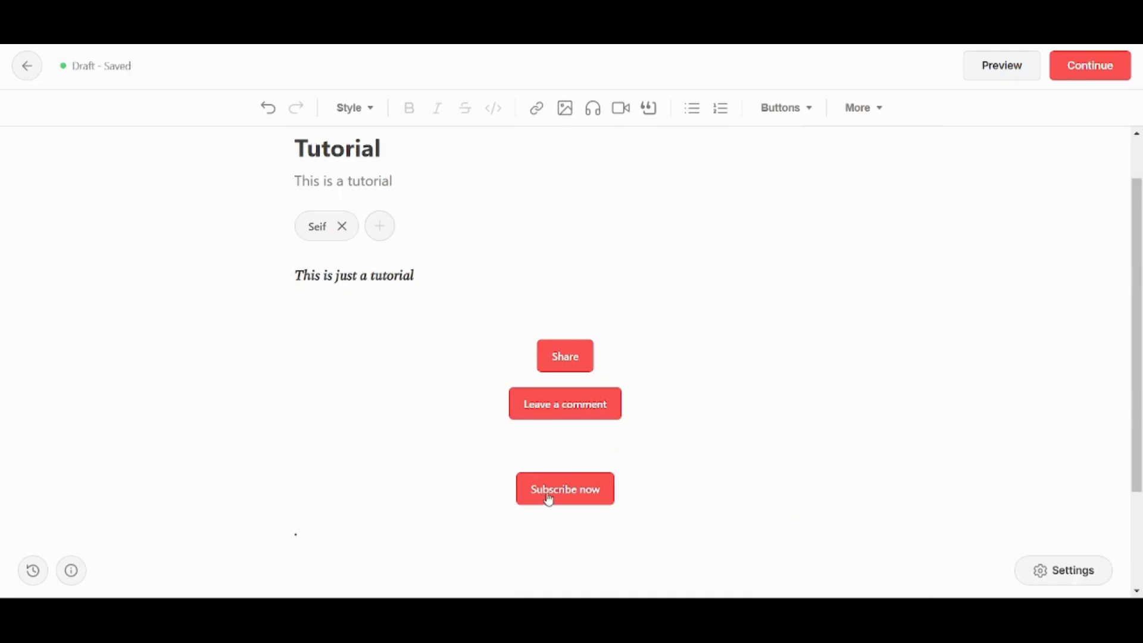
left_click_drag(549, 499, 571, 459)
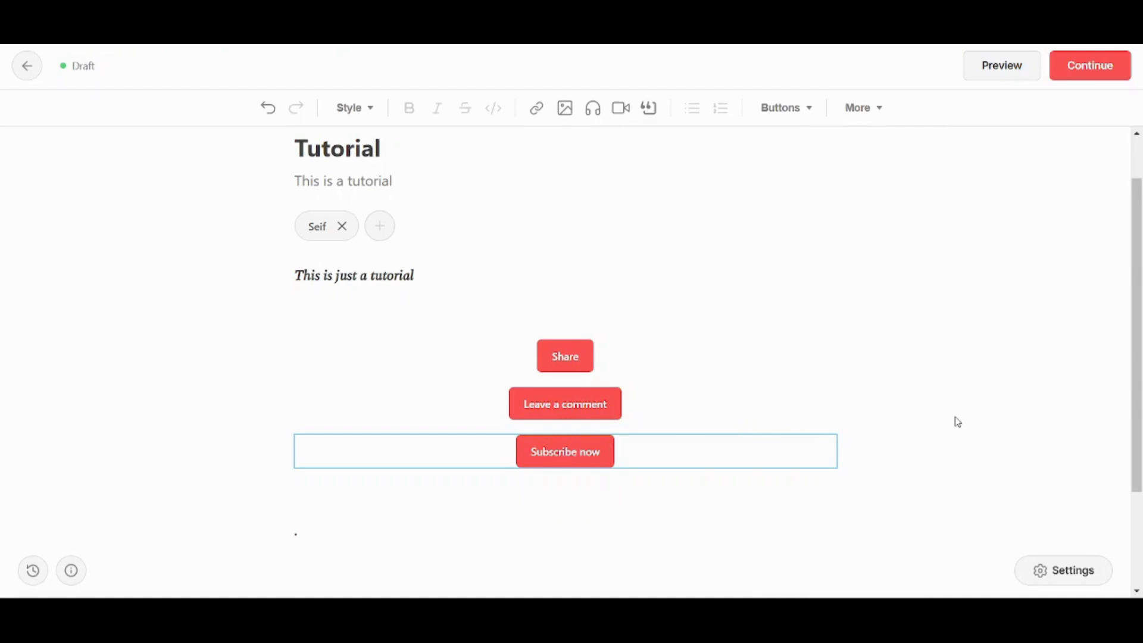
scroll(953, 417, "down", 1)
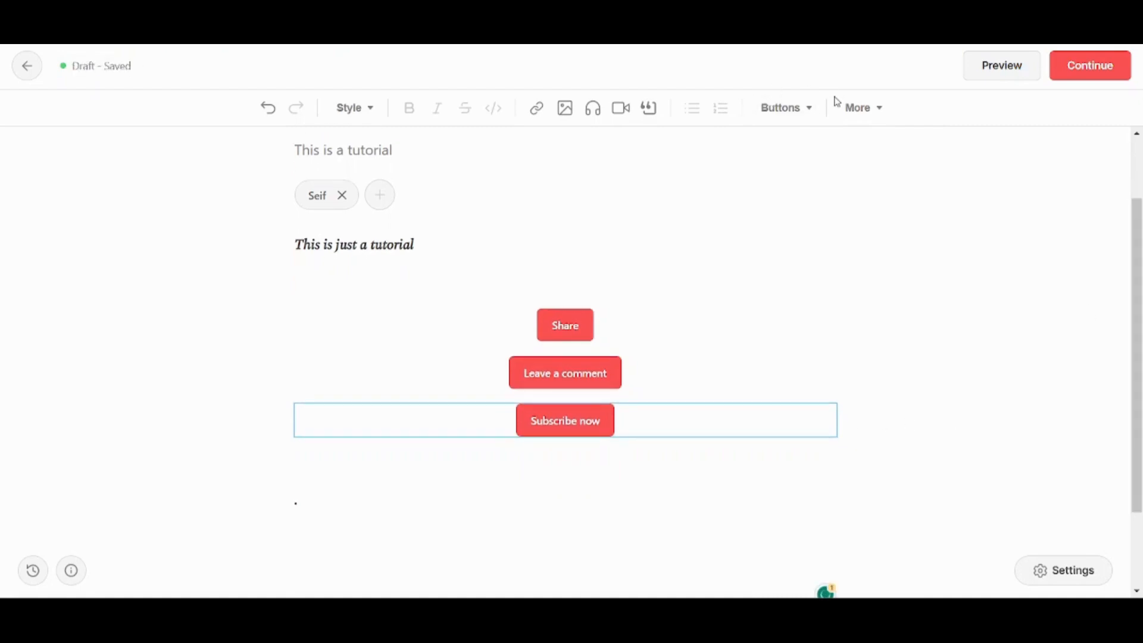
left_click(853, 108)
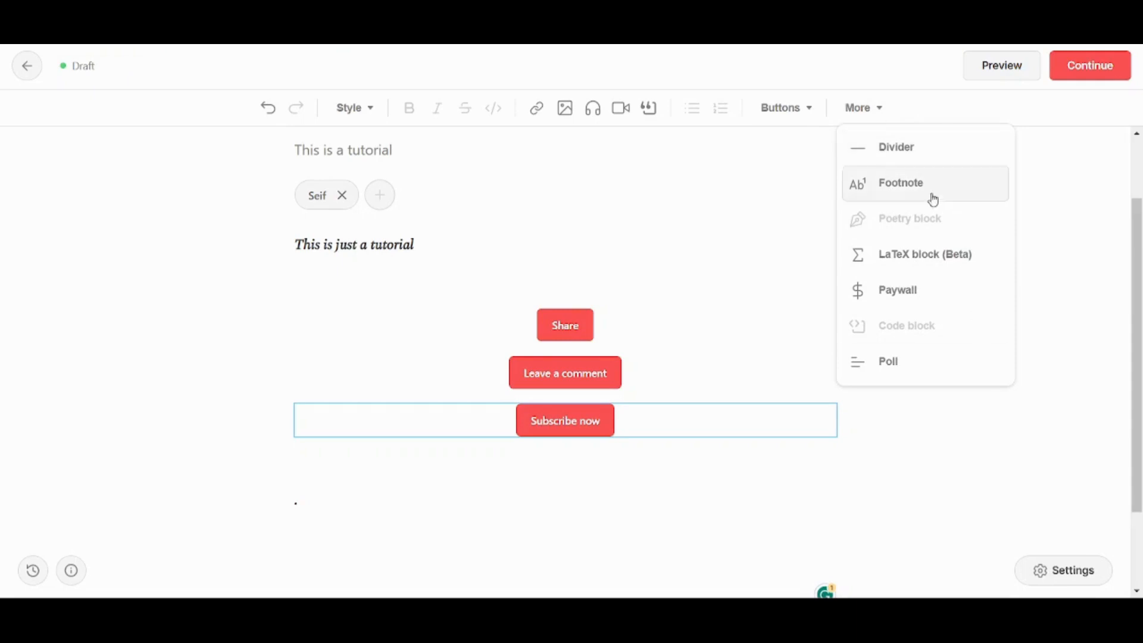
Insert a 'New Poll' block with Choice 1 and Choice 2 below the buttons and select it.
left_click(899, 364)
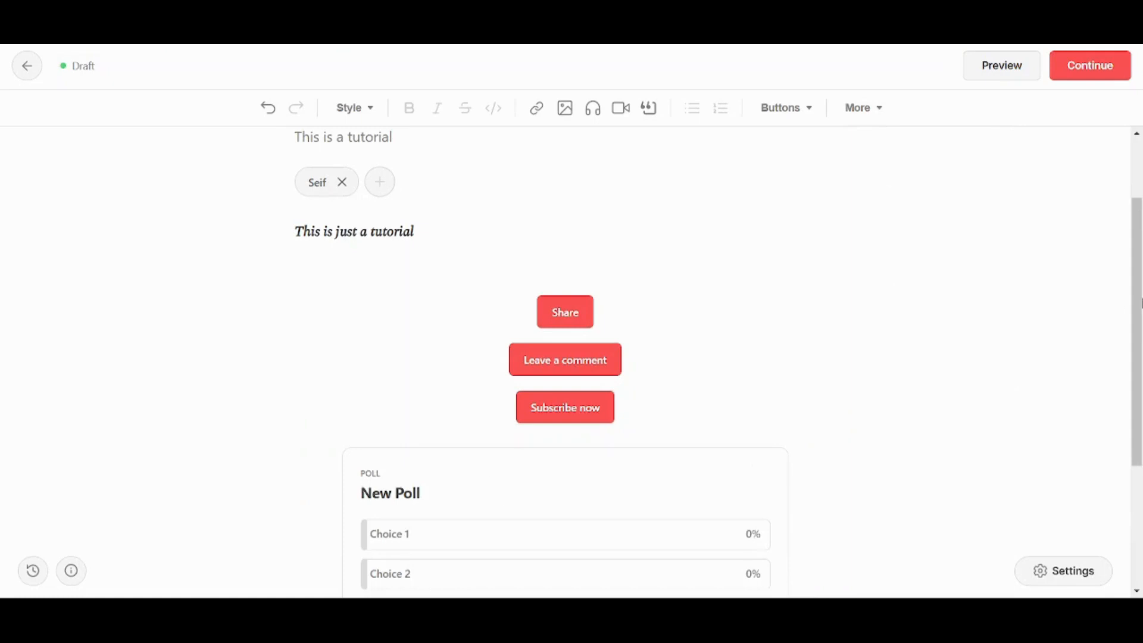
scroll(404, 344, "down", 3)
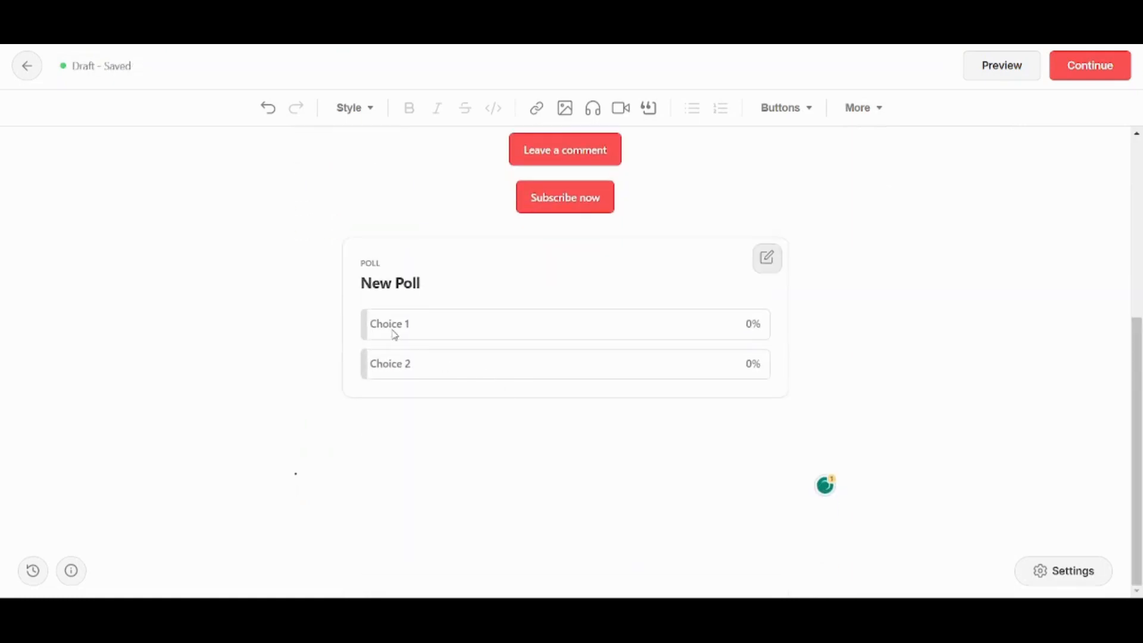
left_click(405, 337)
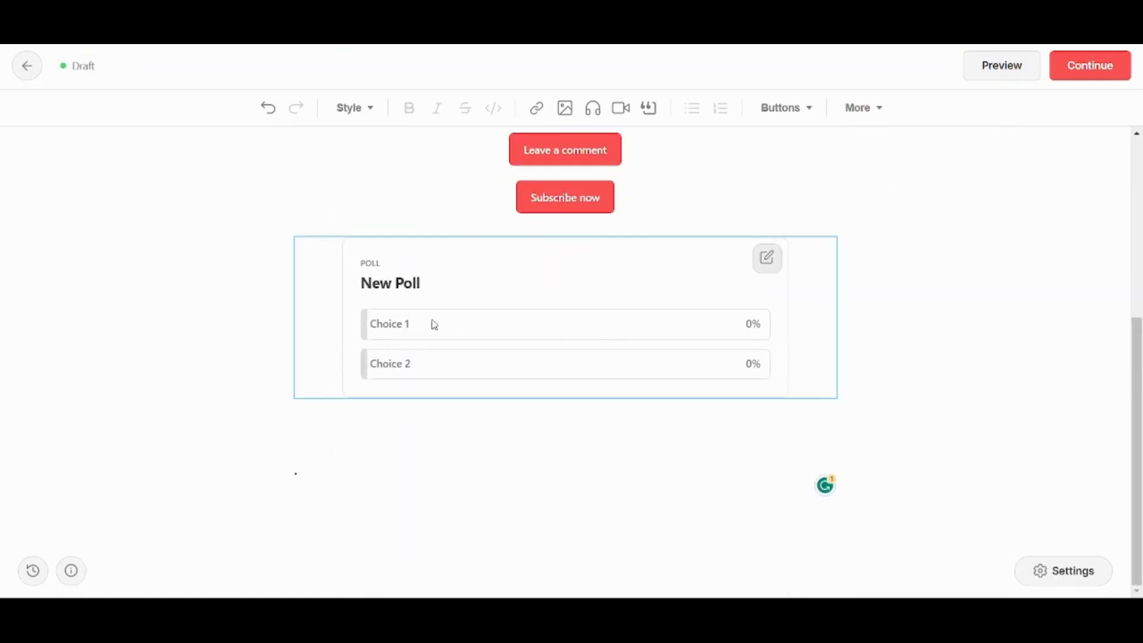
Set the poll choices to Subscribe and Unsubscribe, with a 1-day length and visible vote count.
left_click(766, 259)
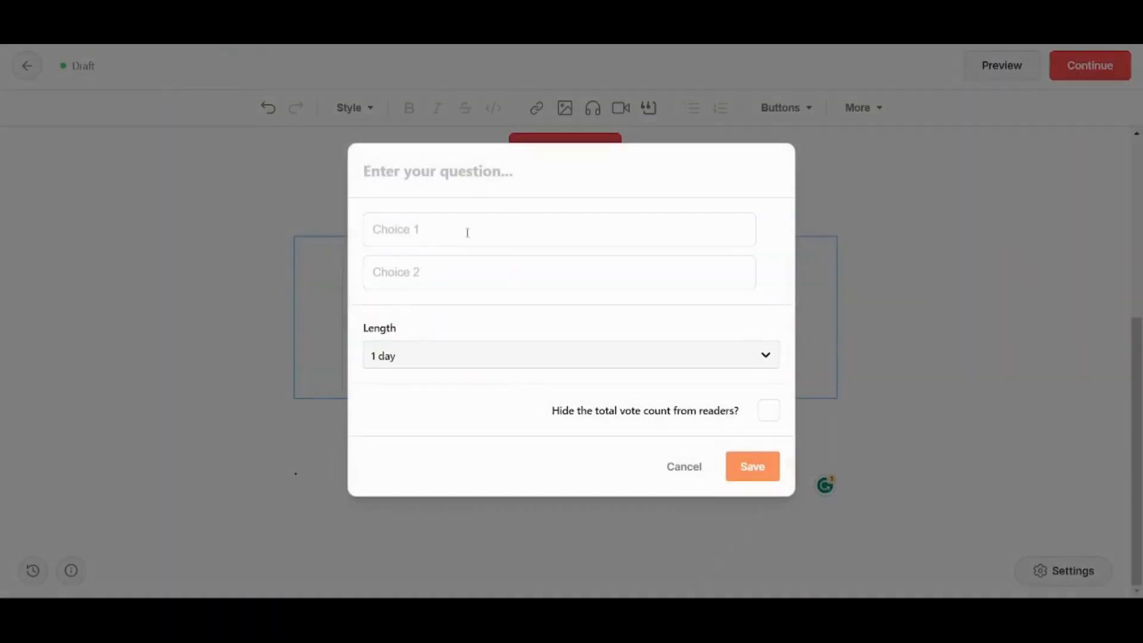
left_click(468, 233)
type("Subscribe")
left_click(483, 278)
type("Unsubscribe")
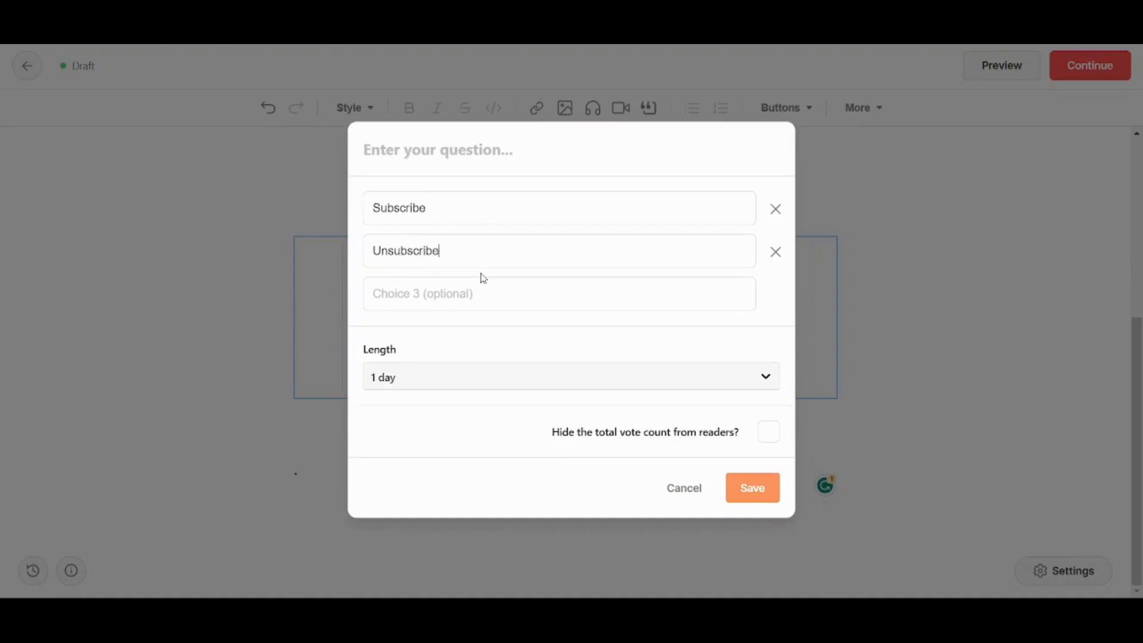
left_click(397, 384)
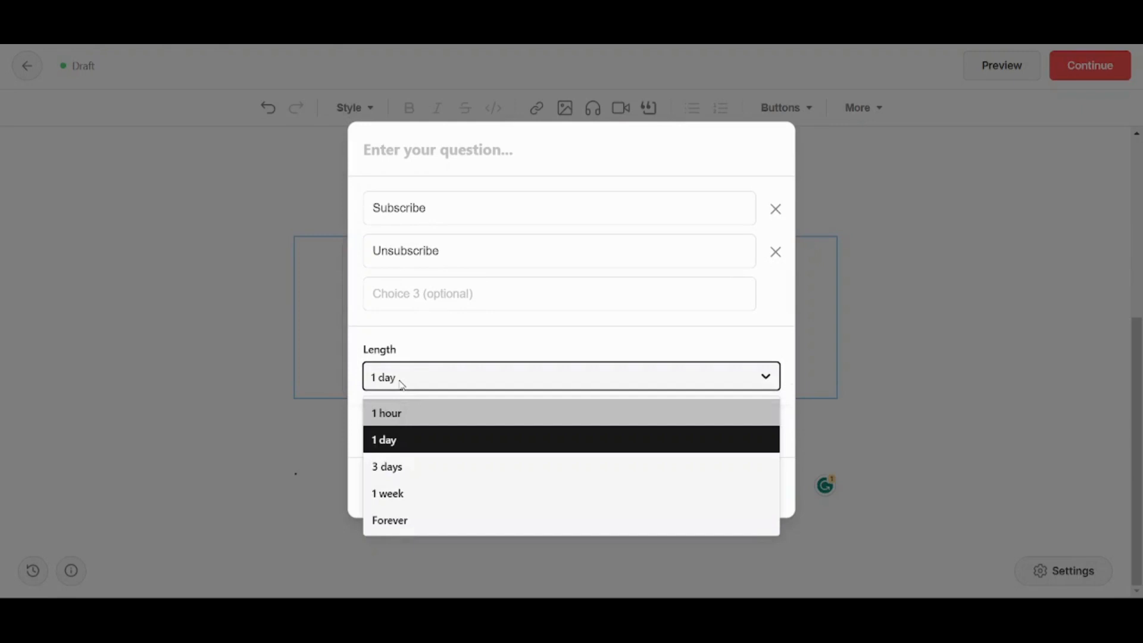
left_click(402, 385)
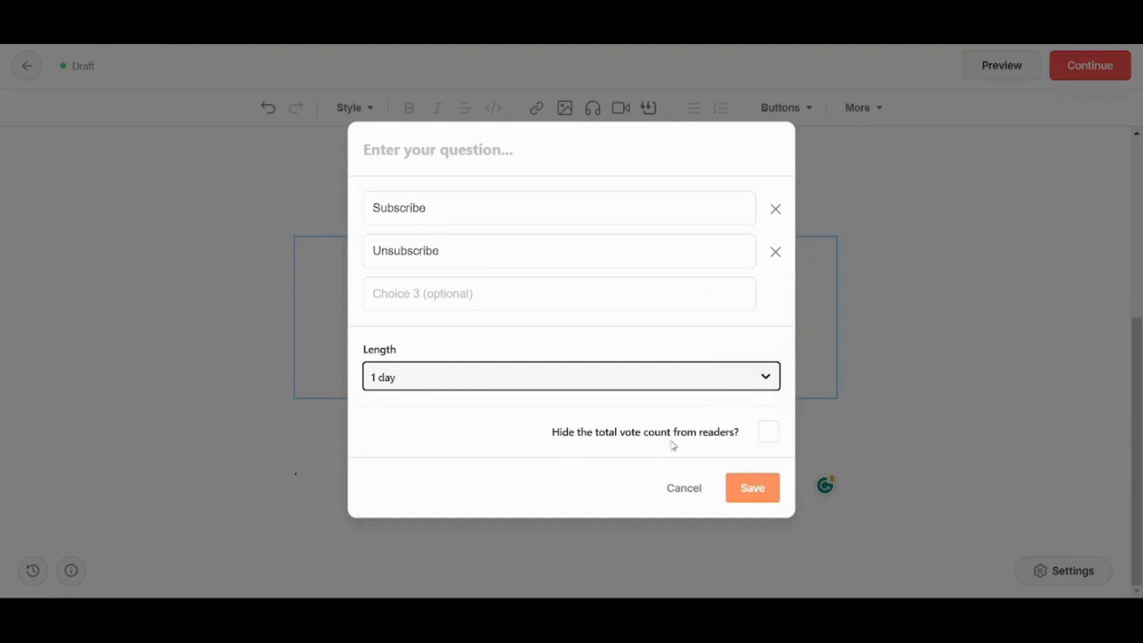
left_click(768, 435)
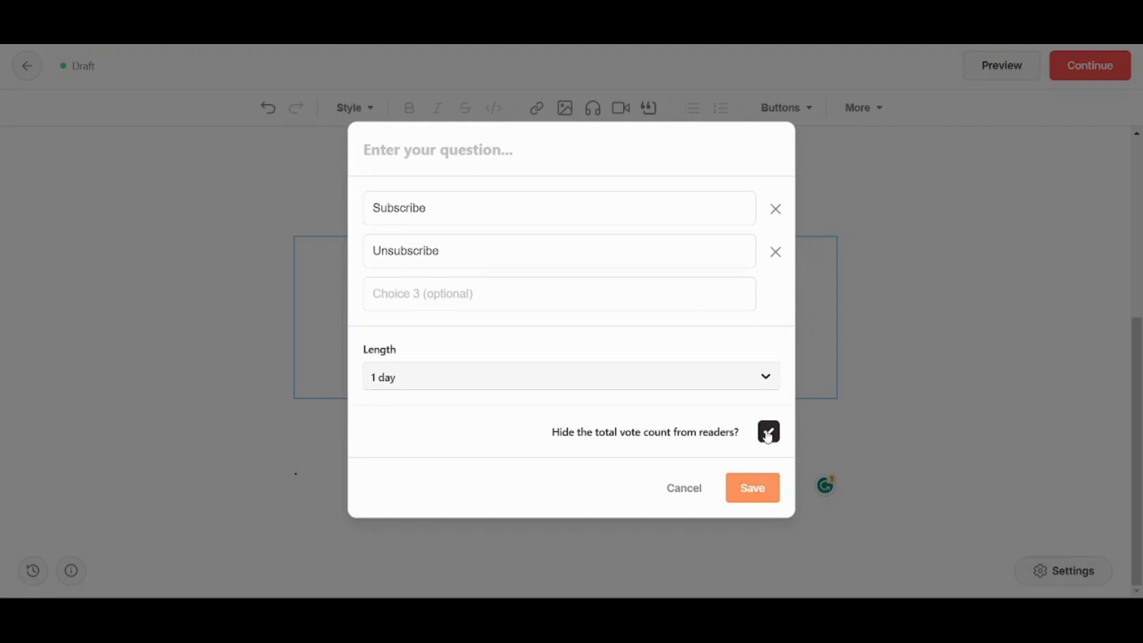
left_click(768, 435)
Enter the question 'Do you want to subscribe?' and save the poll.
type("S")
key("BackSpace")
type("Do you wean")
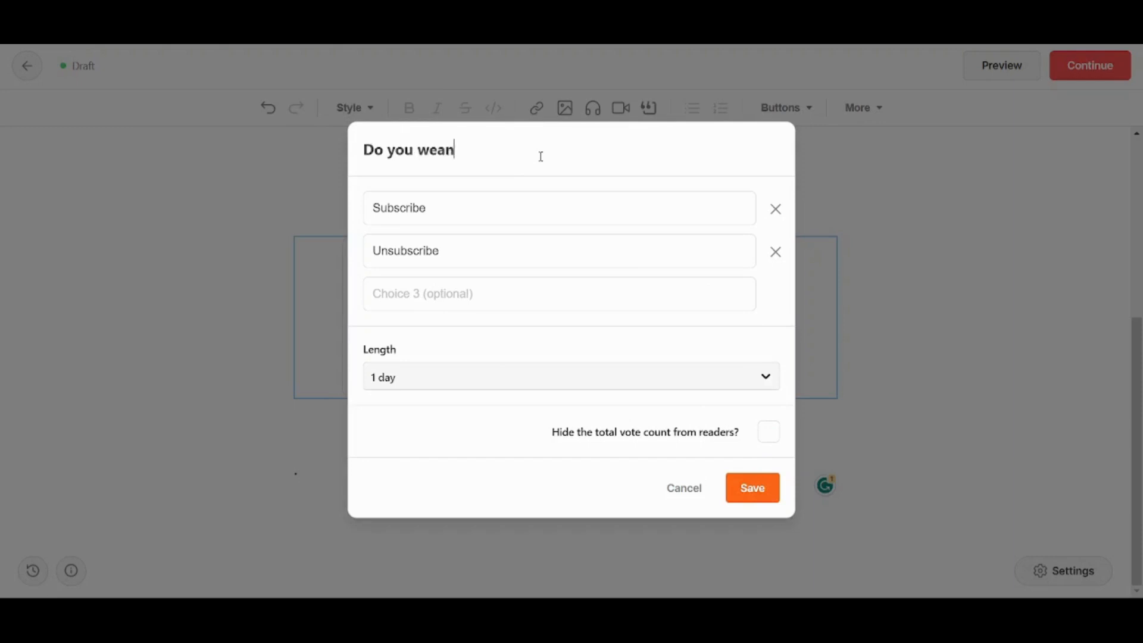
key("BackSpace")
key("BackSpace")
key("BackSpace")
type("ant to subscri")
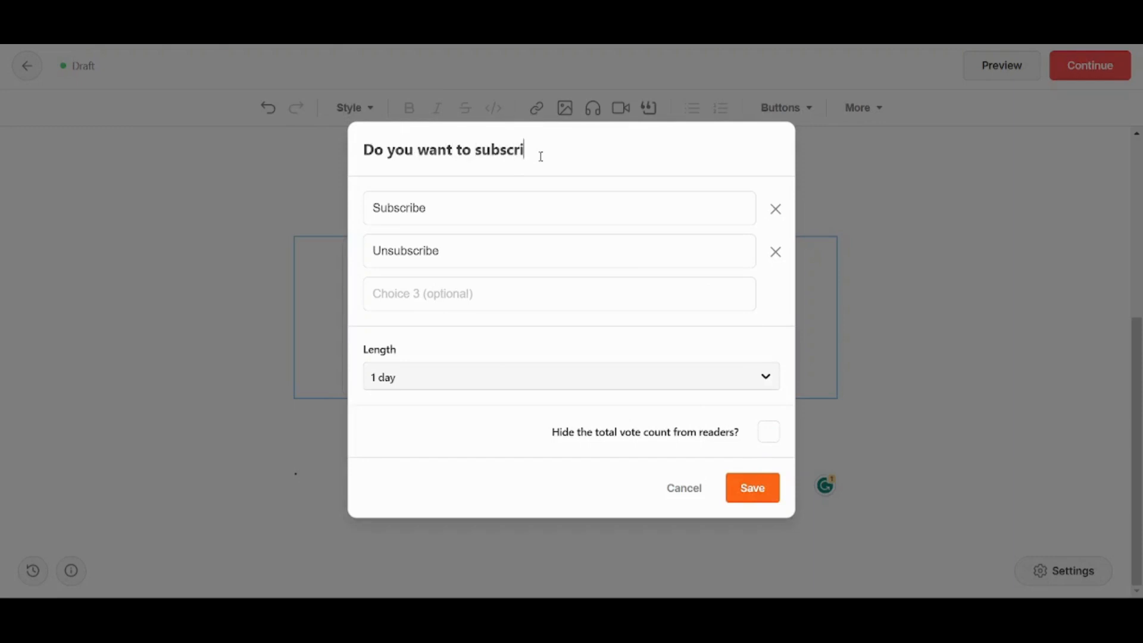
type("be?")
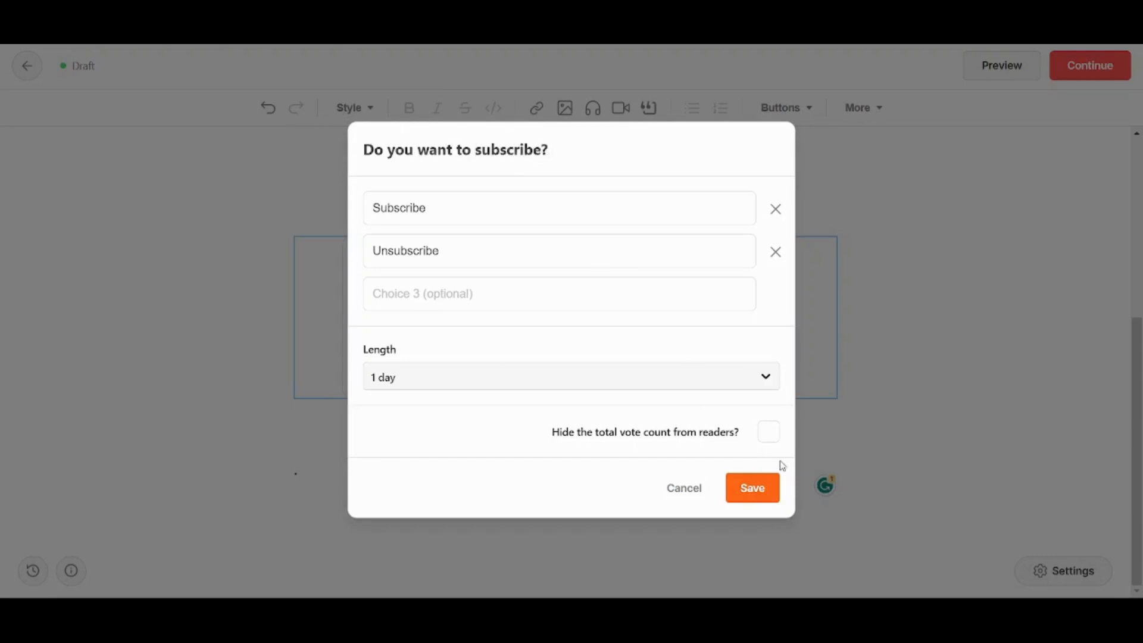
left_click(757, 486)
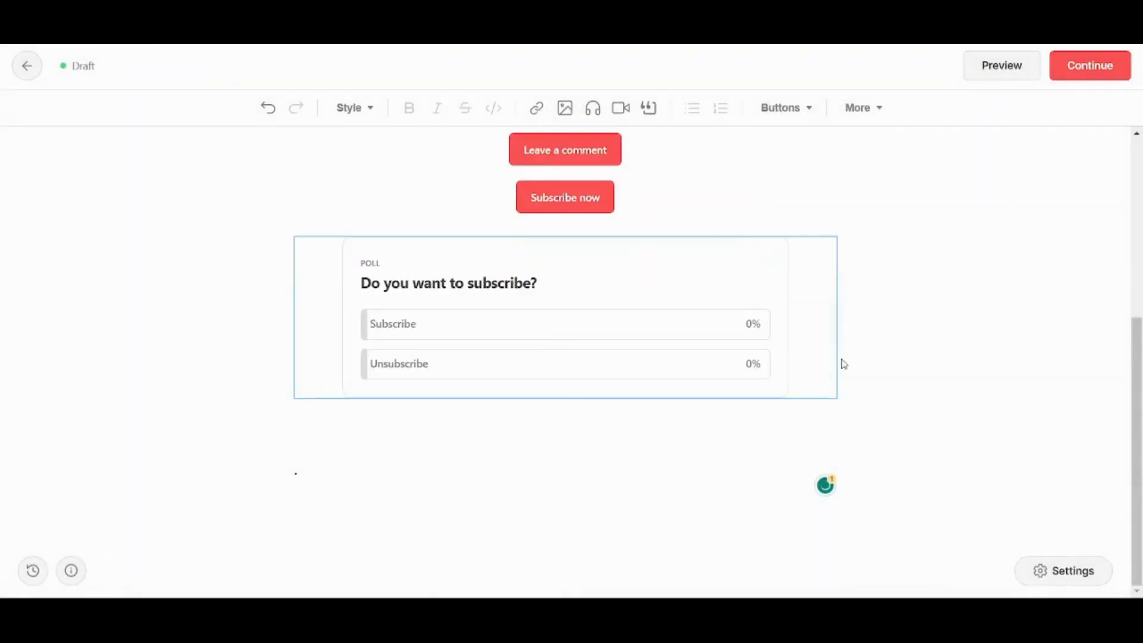
left_click_drag(1140, 384, 1093, 131)
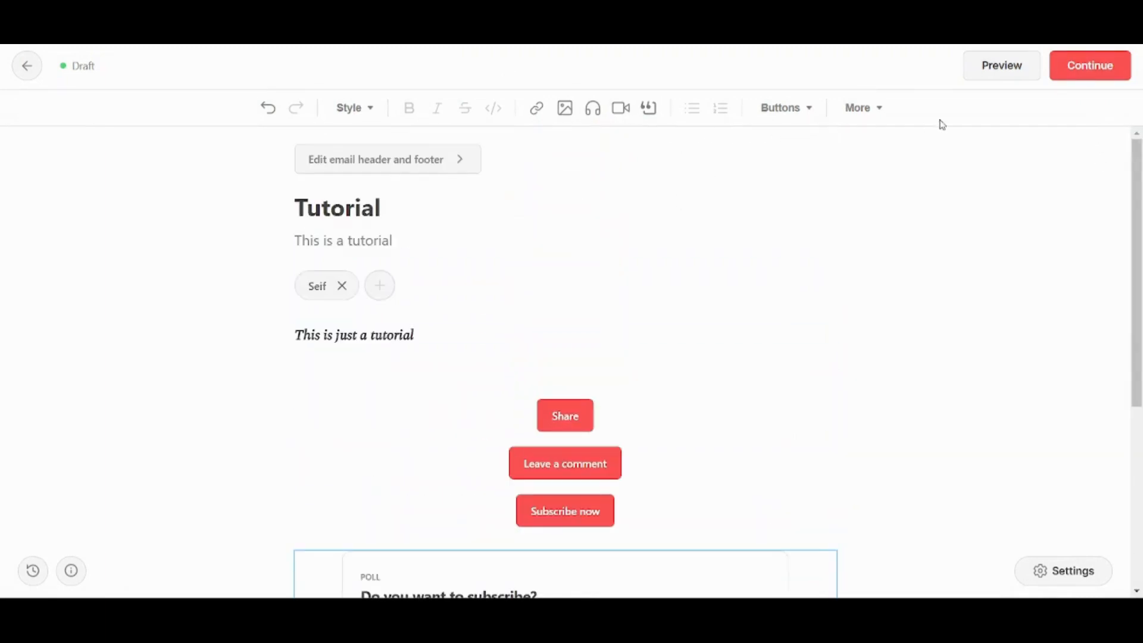
Preview the Tutorial post in its website version and check the mobile versus desktop options.
left_click(1014, 68)
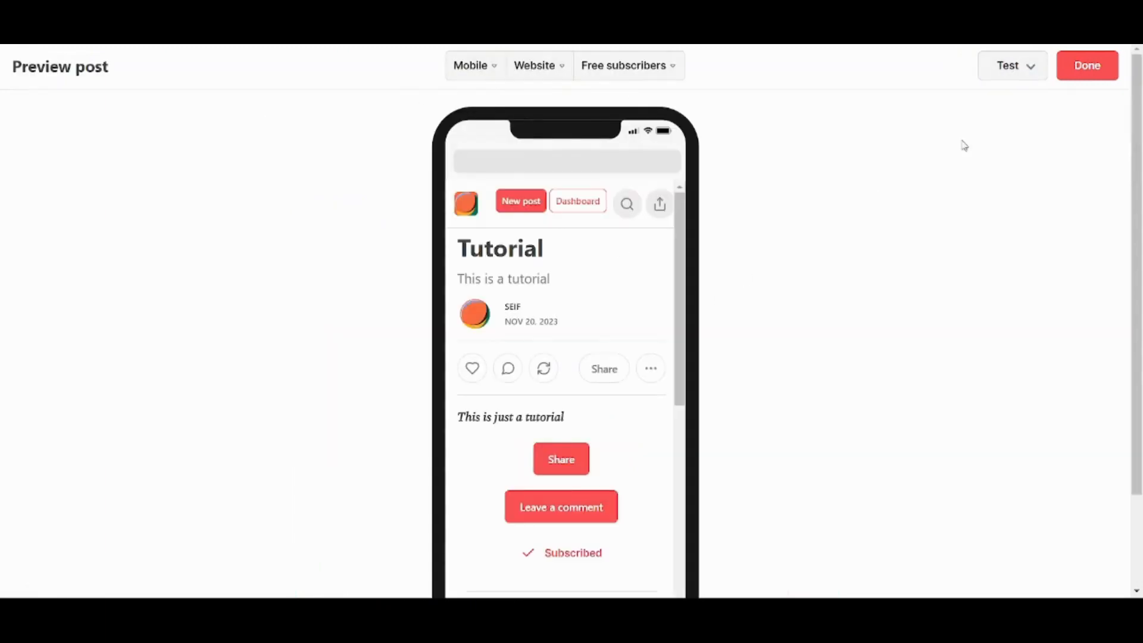
mouse_move(1142, 190)
left_mouse_down()
mouse_move(1142, 237)
mouse_move(1131, 233)
mouse_move(1137, 192)
left_mouse_up()
left_click_drag(682, 286, 638, 225)
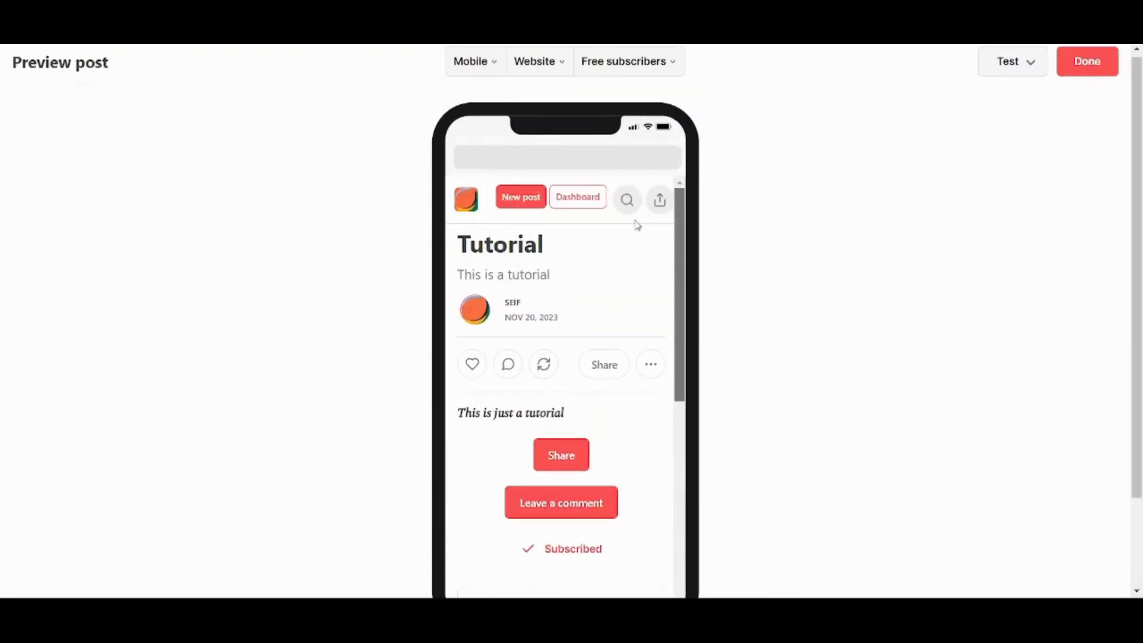
left_click(556, 61)
left_click(557, 95)
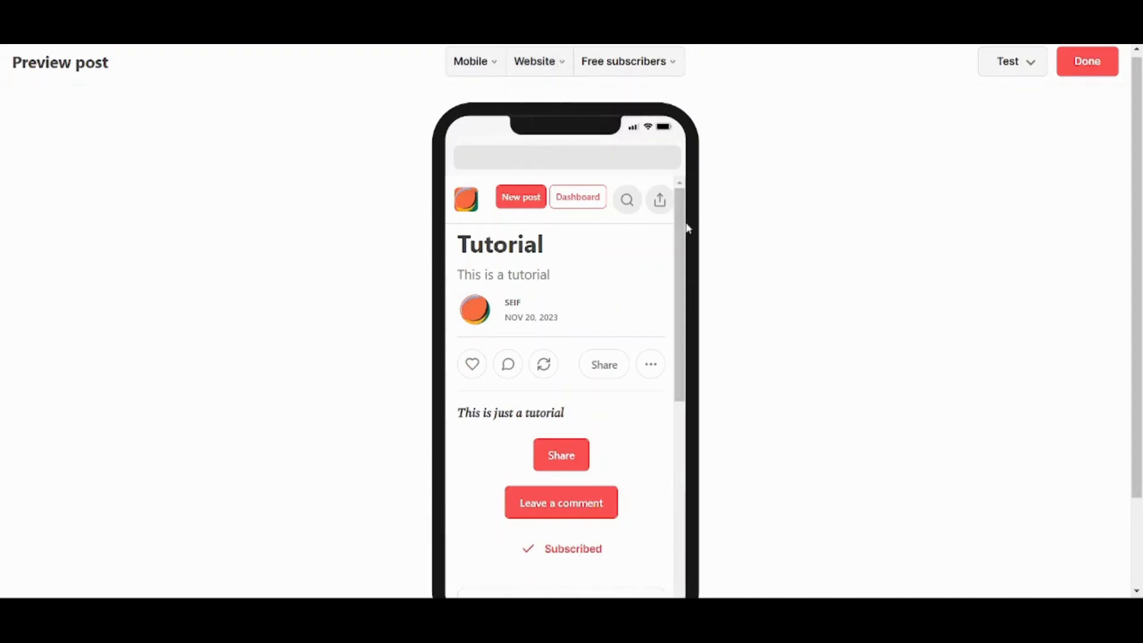
left_click_drag(684, 223, 650, 145)
left_click(534, 73)
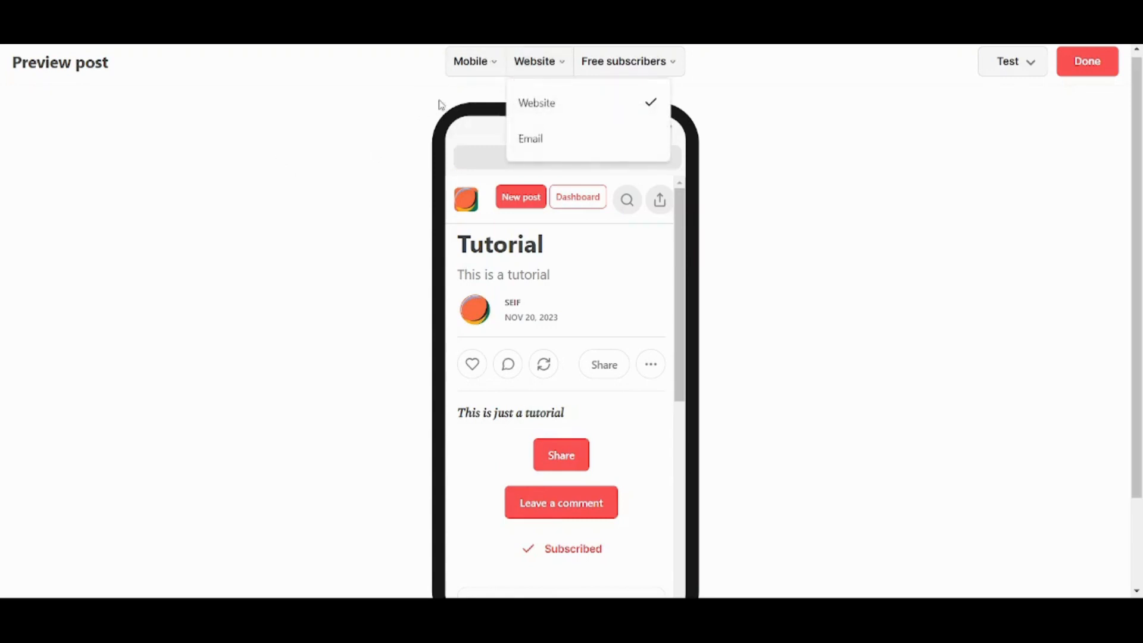
left_click(451, 74)
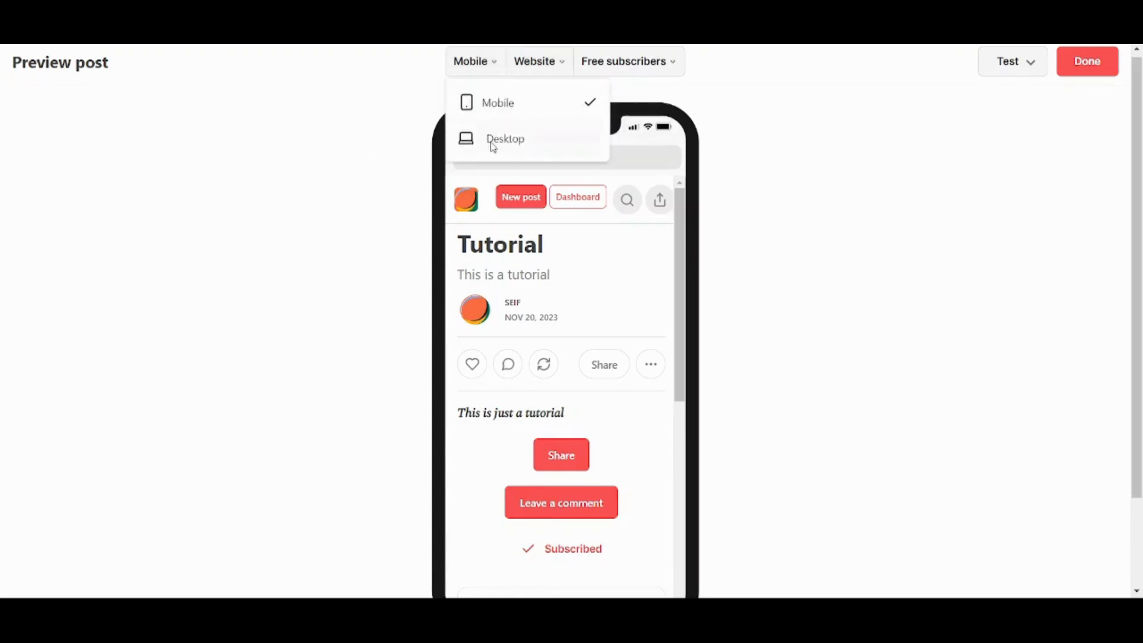
left_click(494, 143)
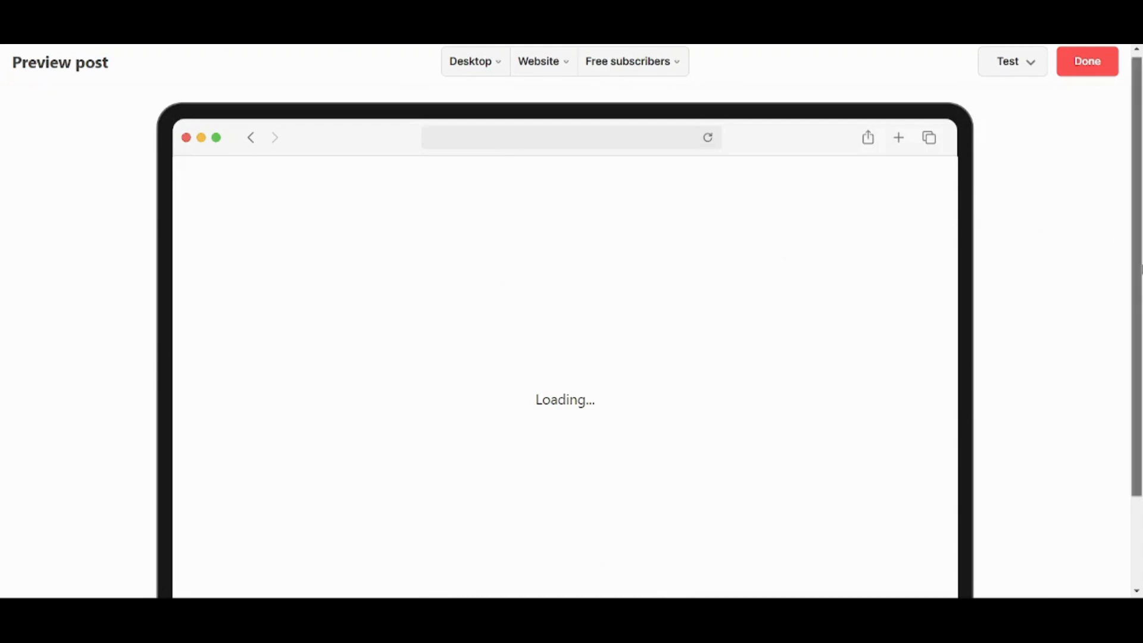
left_click_drag(1137, 428, 1102, 314)
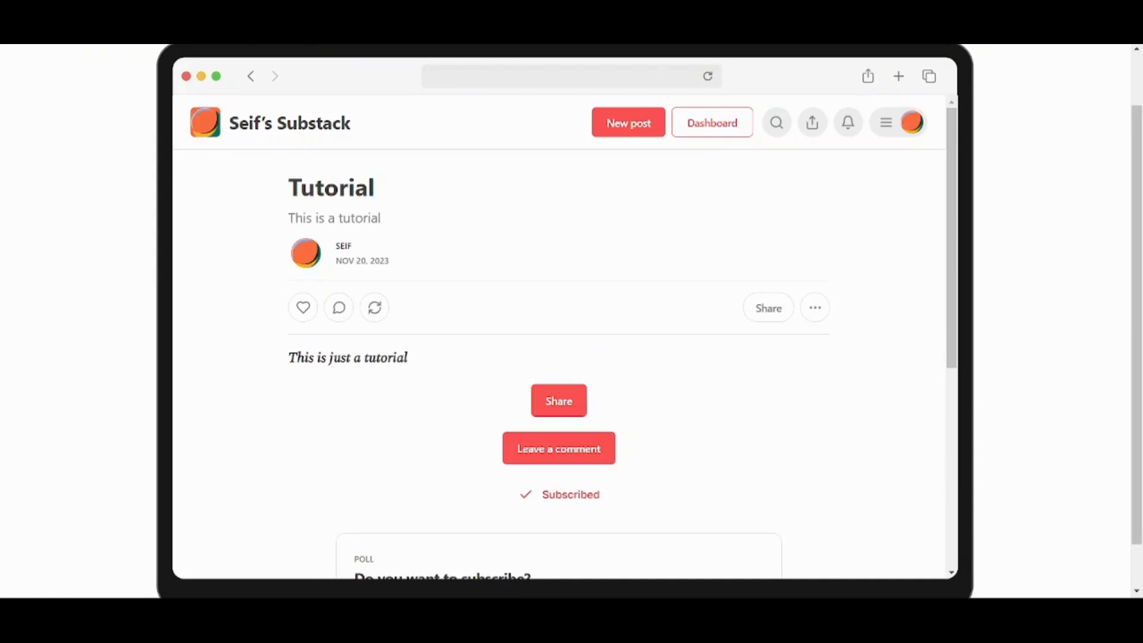
left_click_drag(1140, 285, 1142, 97)
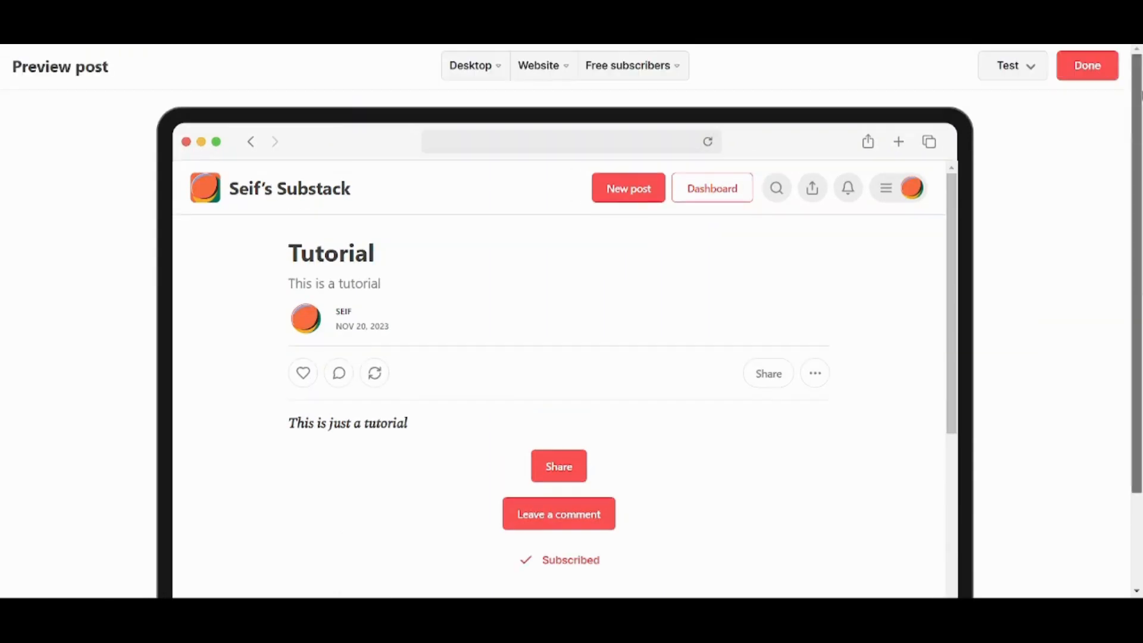
left_click(475, 64)
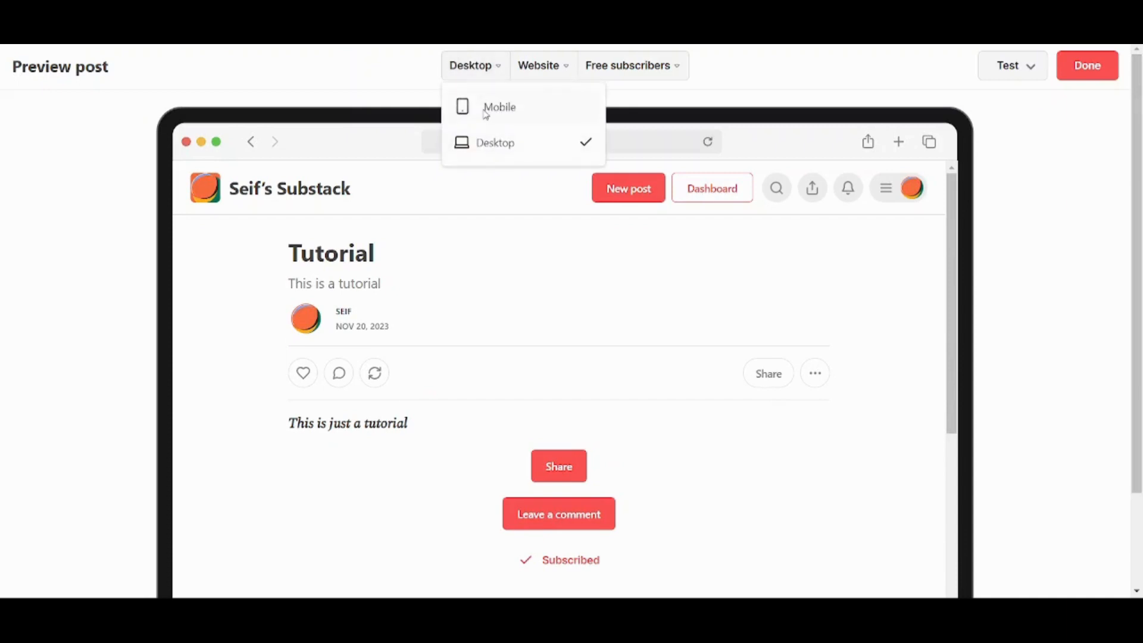
left_click(486, 113)
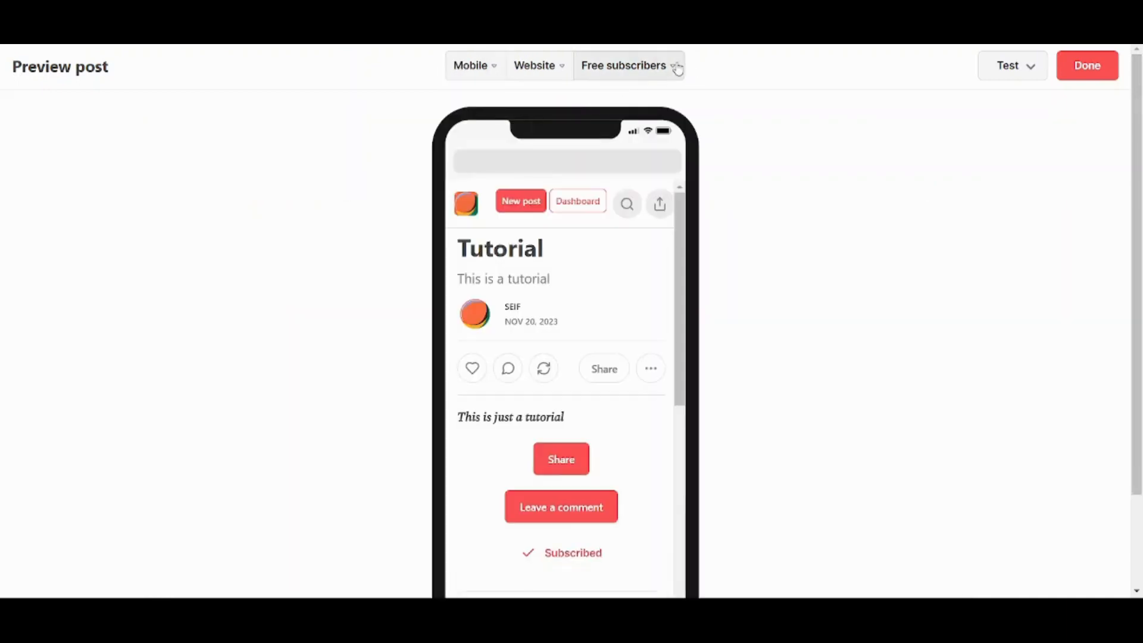
Check the free-subscriber preview and the draft link/test email panel, then close the preview.
left_click(677, 68)
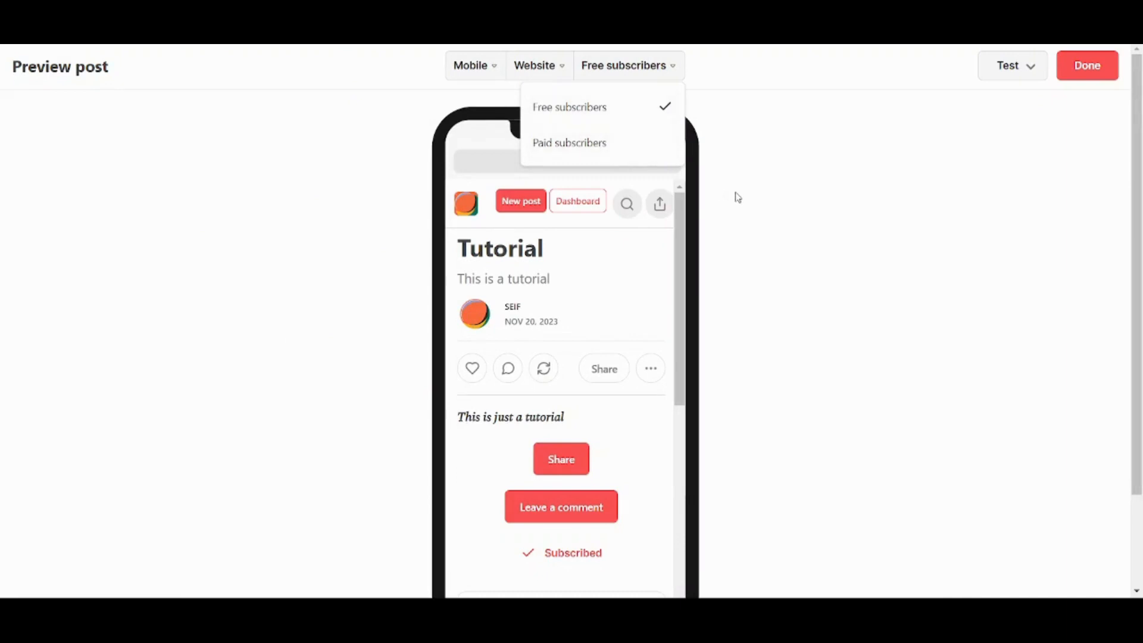
left_click(1033, 70)
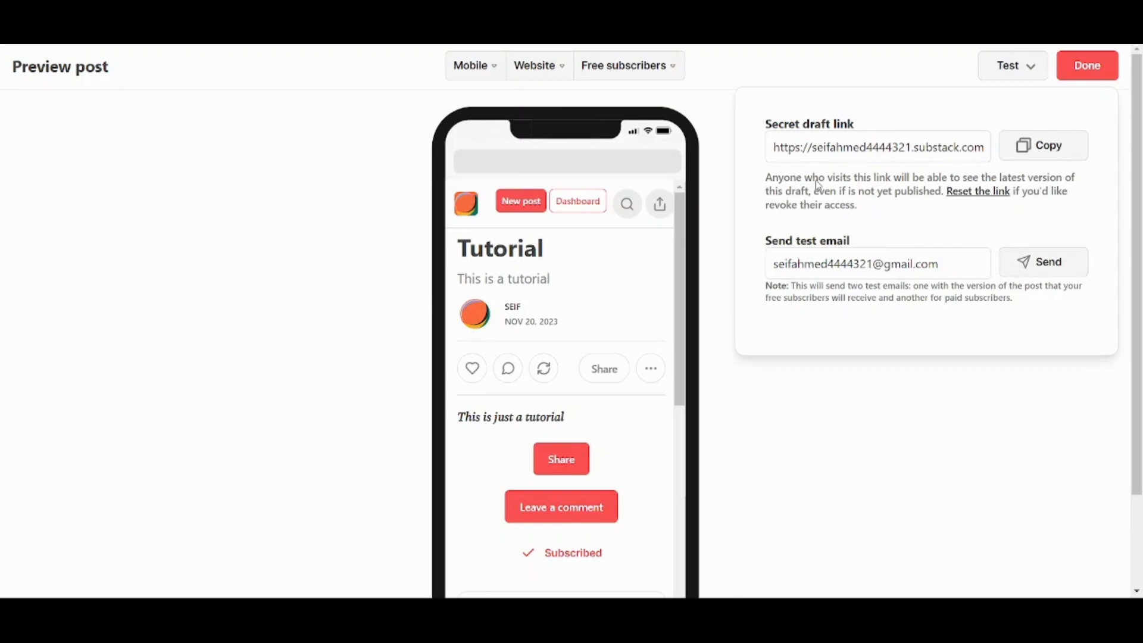
left_click(922, 56)
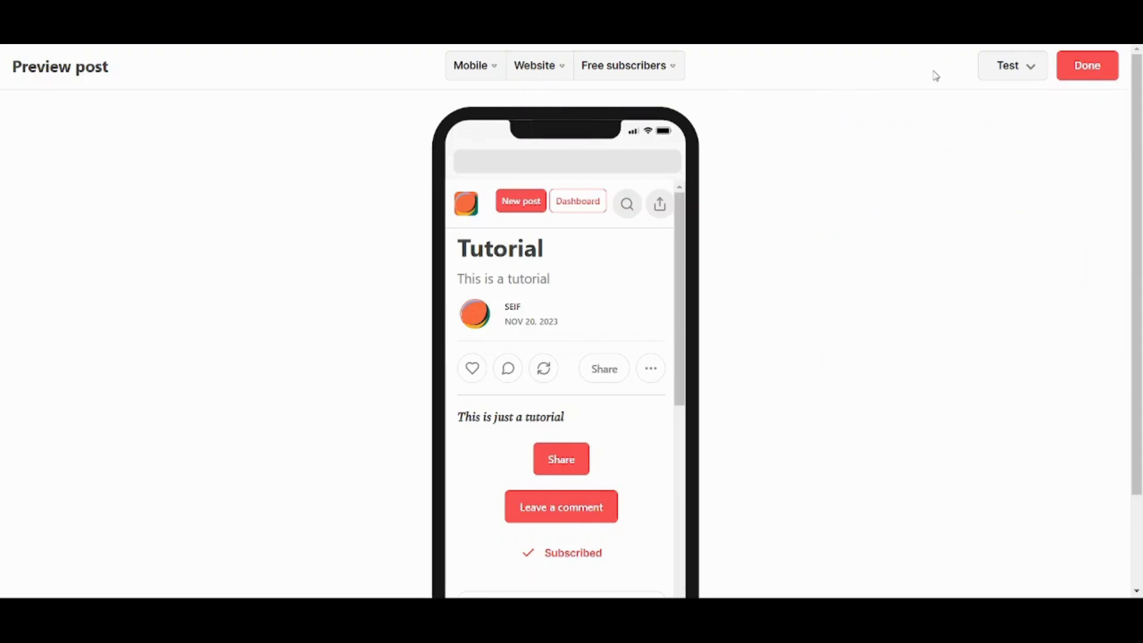
left_click(1098, 77)
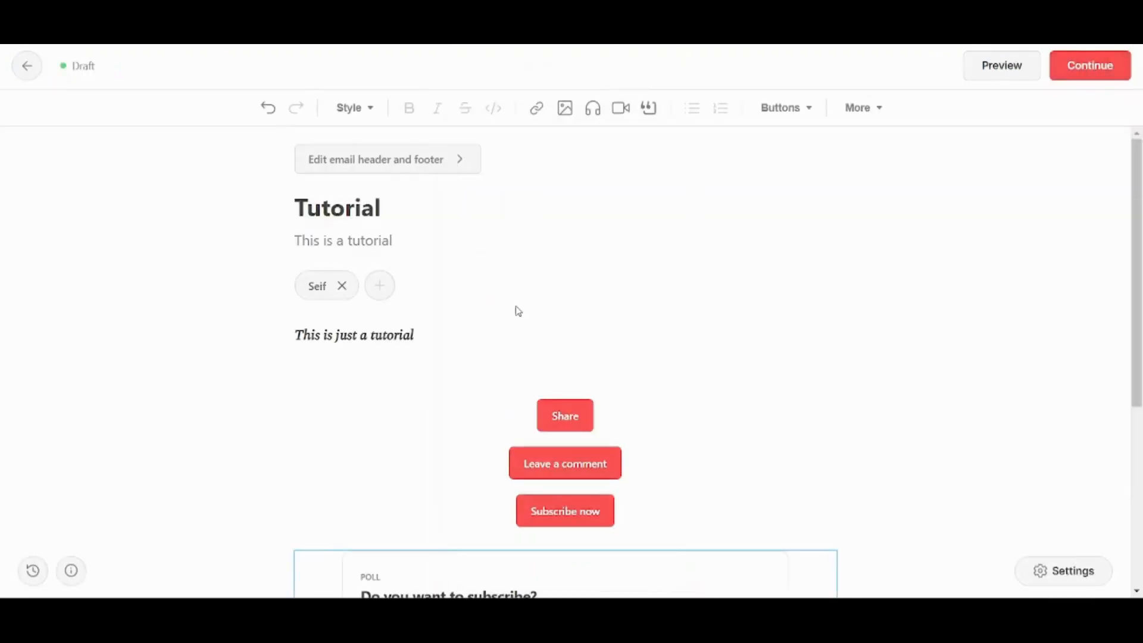
Continue to the Publish page and review its audience, comment and delivery settings.
left_click_drag(1141, 298, 1087, 104)
left_click(1090, 70)
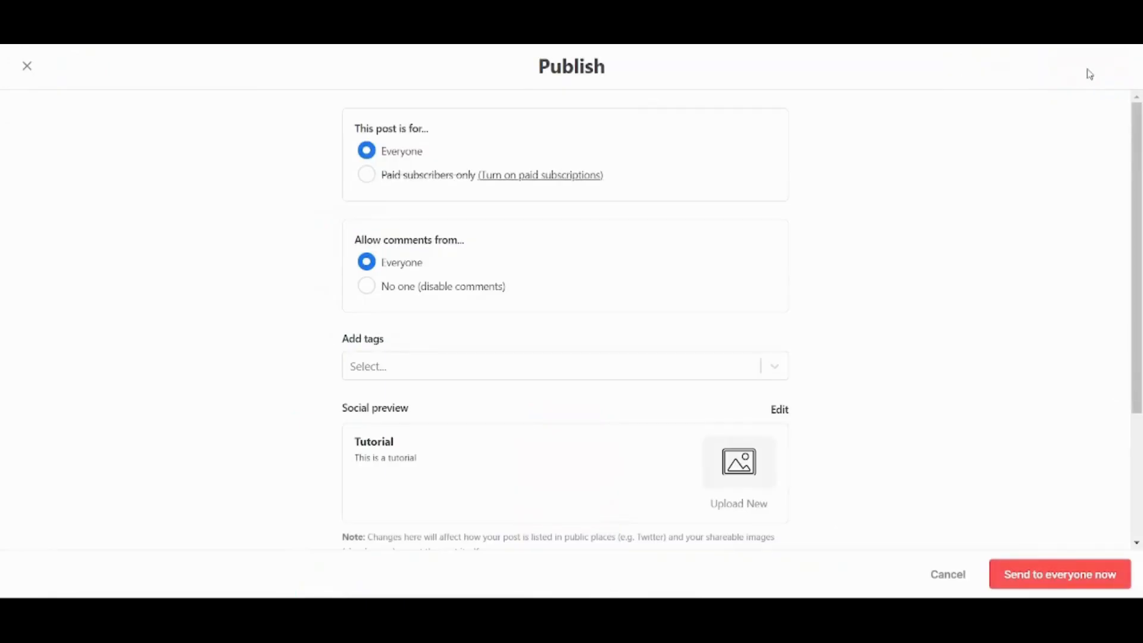
left_click_drag(1141, 329, 715, 269)
left_click_drag(1141, 264, 1142, 385)
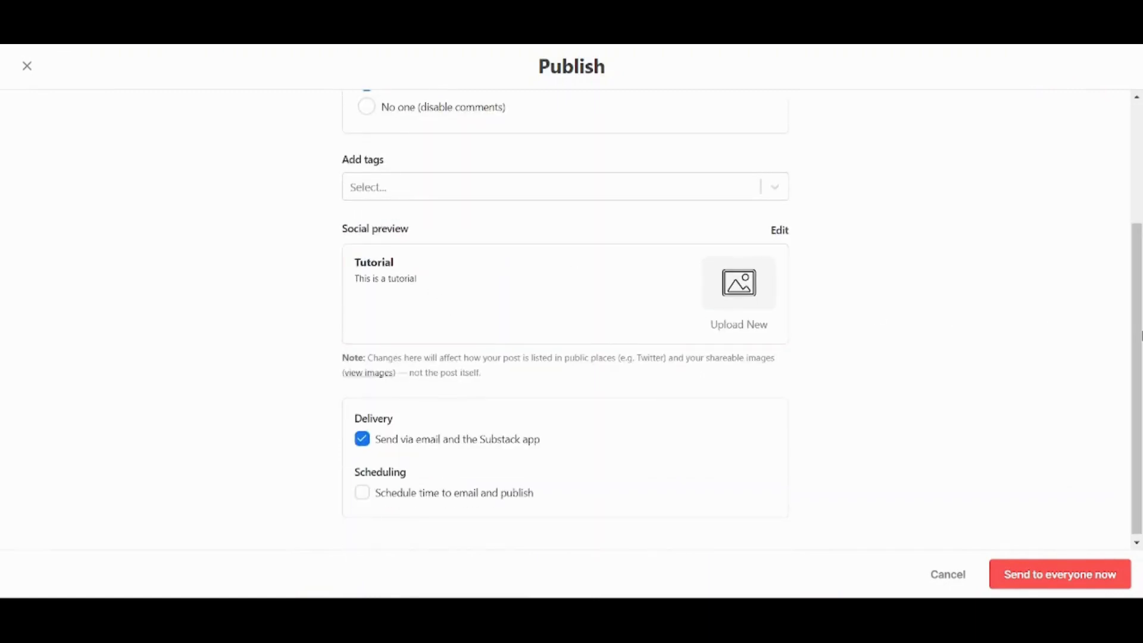
left_click_drag(1141, 335, 1140, 374)
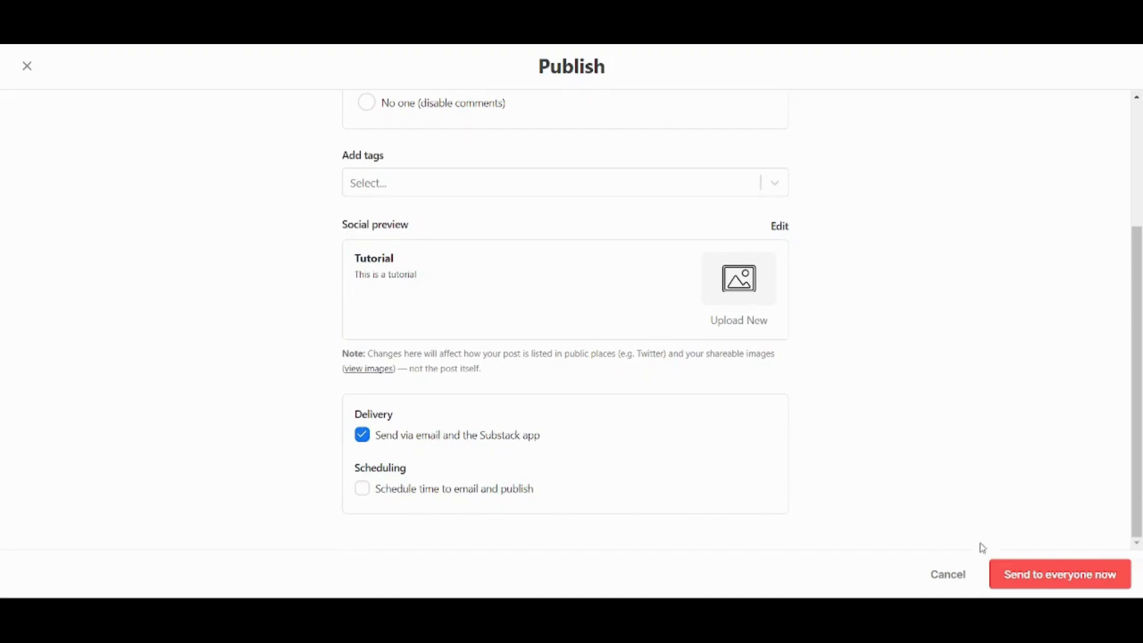
Send the Tutorial post to everyone now.
left_click(1039, 574)
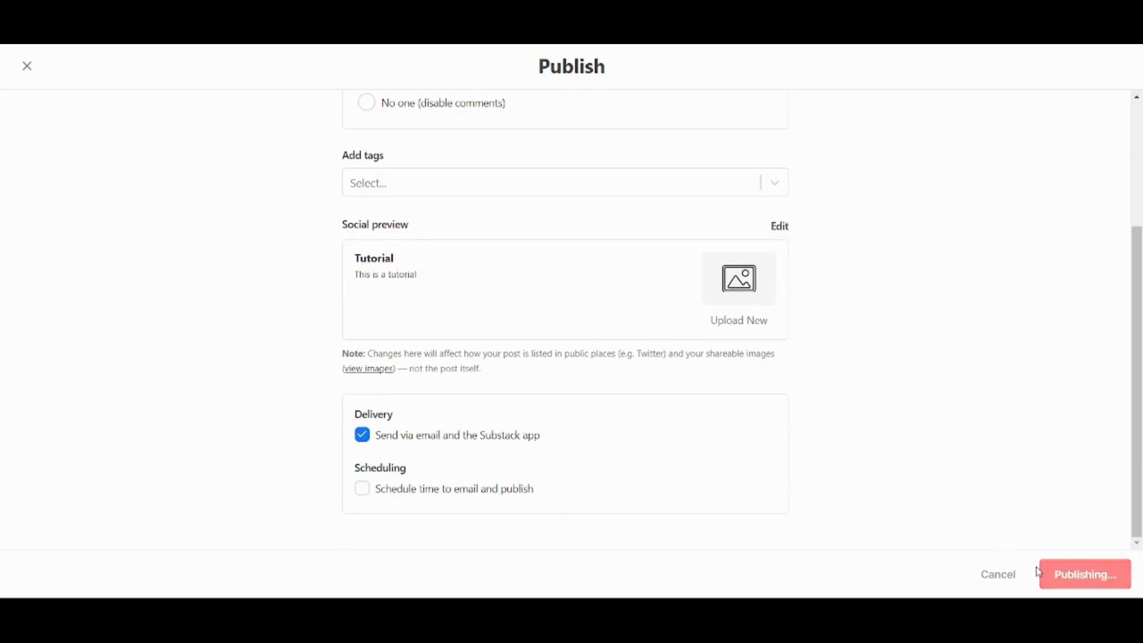